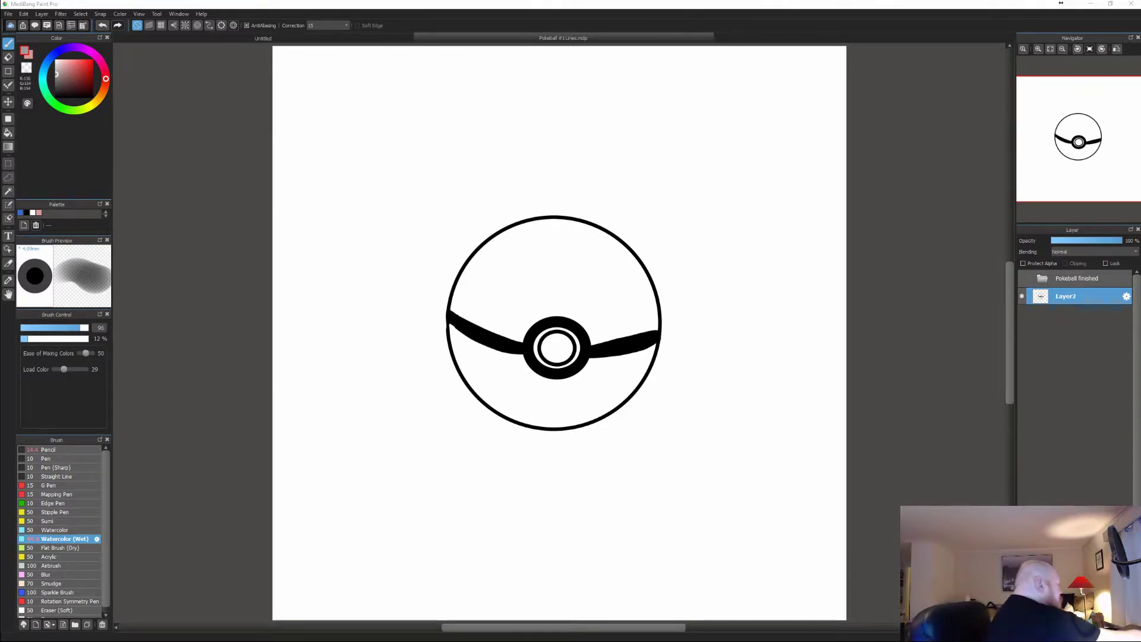
Step: Magic-wand the area outside the ball and invert the selection to take in its interior
{"action": "left_click", "coordinate": [629, 8]}
{"action": "key", "text": "w"}
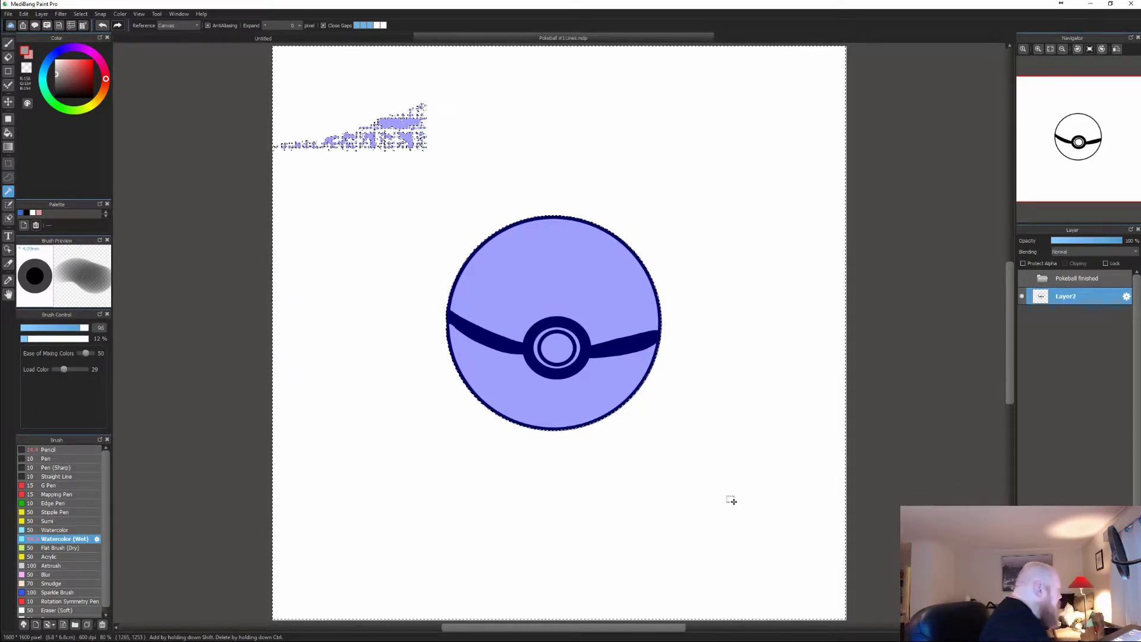
{"action": "left_click", "coordinate": [80, 13]}
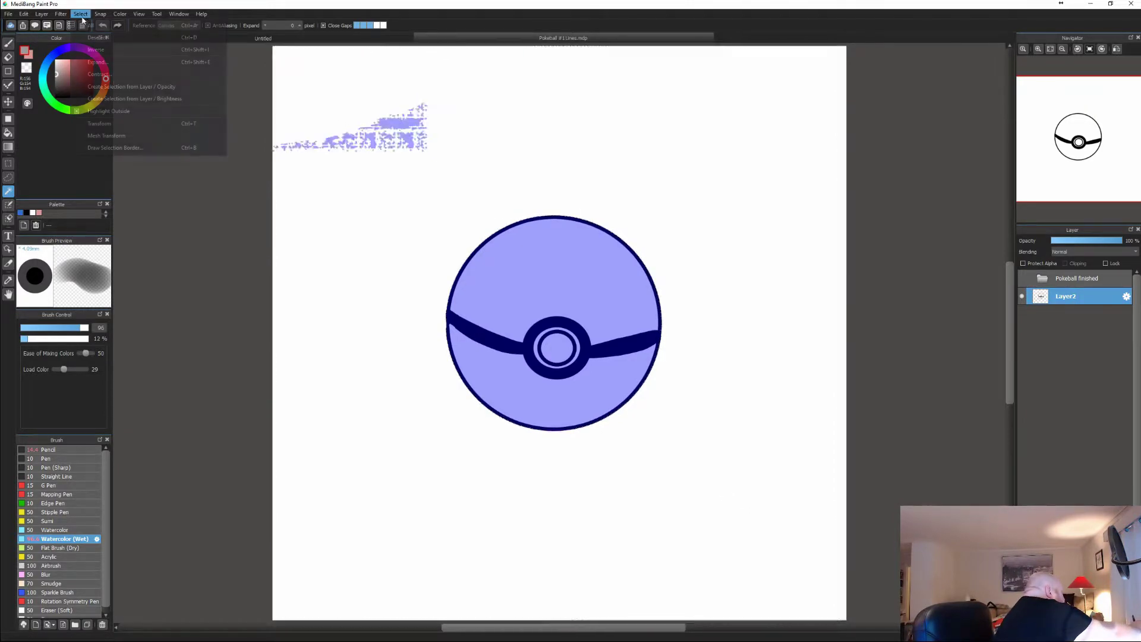
{"action": "left_click", "coordinate": [96, 50]}
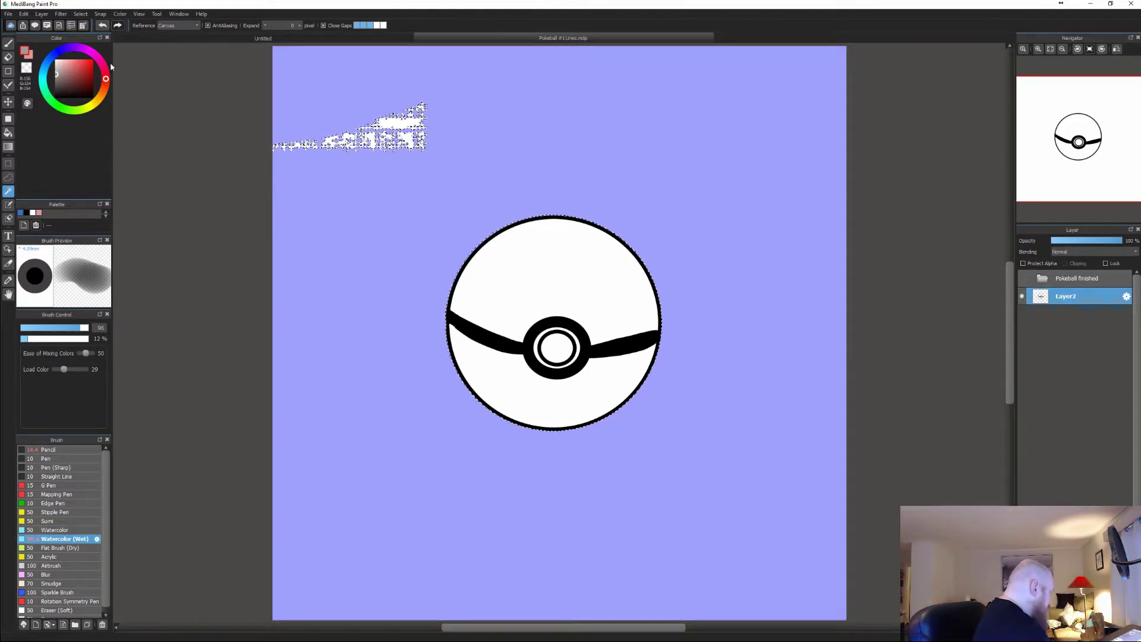
Step: Lasso the stray top-left patch out of the selection, then cut Layer2's line art and paste it as Layer9
{"action": "key", "text": "m"}
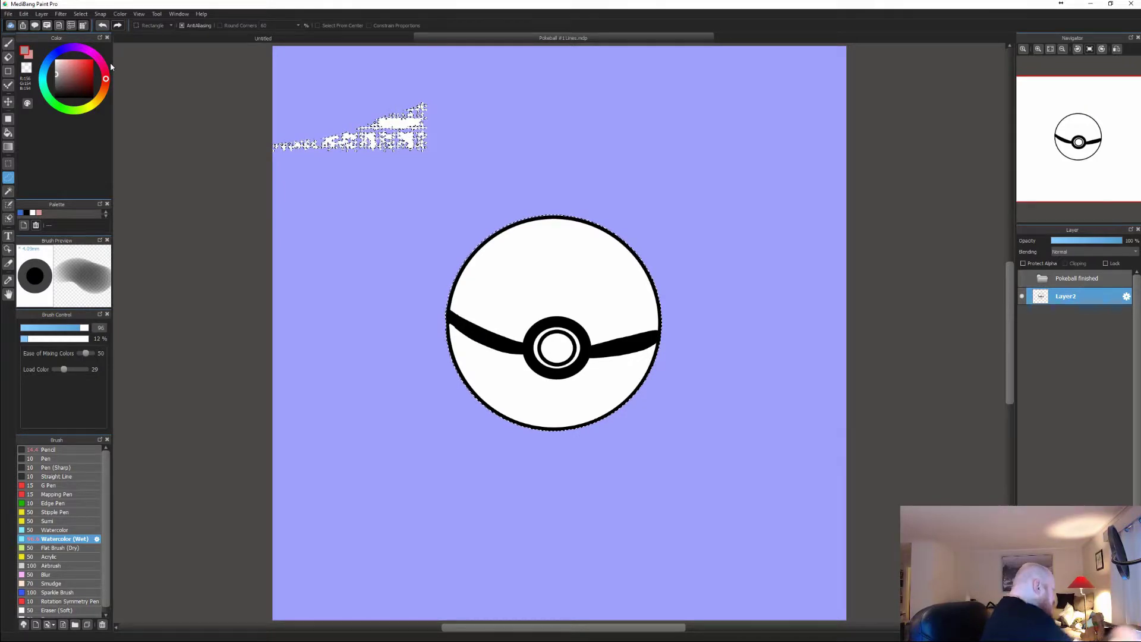
{"action": "mouse_move", "coordinate": [432, 188]}
{"action": "left_mouse_down"}
{"action": "mouse_move", "coordinate": [396, 66]}
{"action": "mouse_move", "coordinate": [291, 208]}
{"action": "mouse_move", "coordinate": [458, 140]}
{"action": "left_mouse_up"}
{"action": "key", "text": "Delete"}
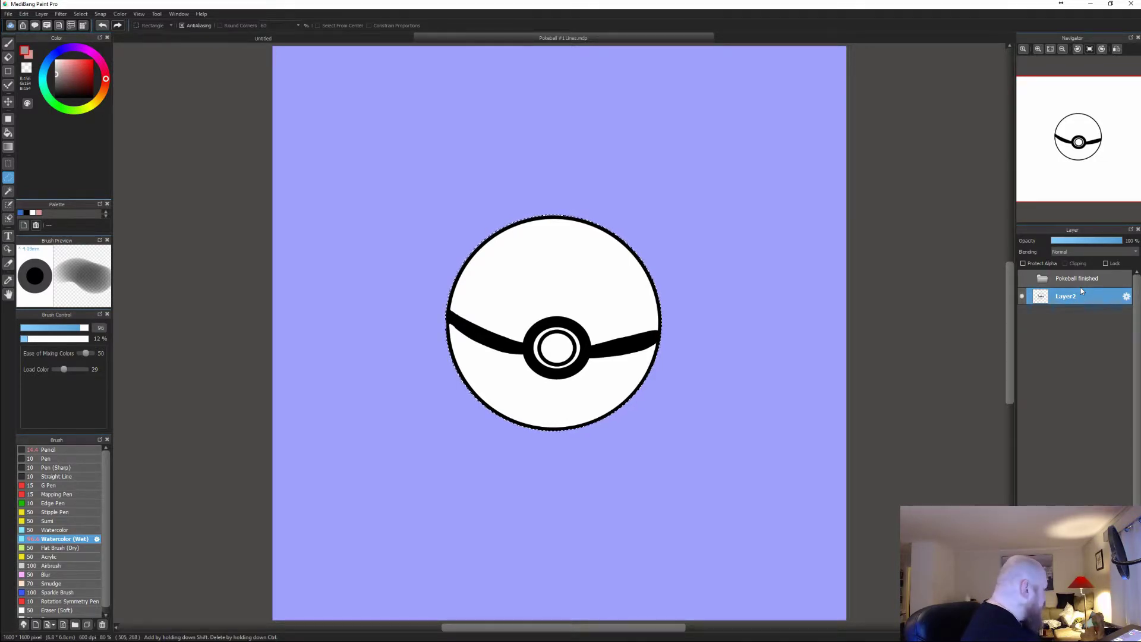
{"action": "key", "text": "Delete"}
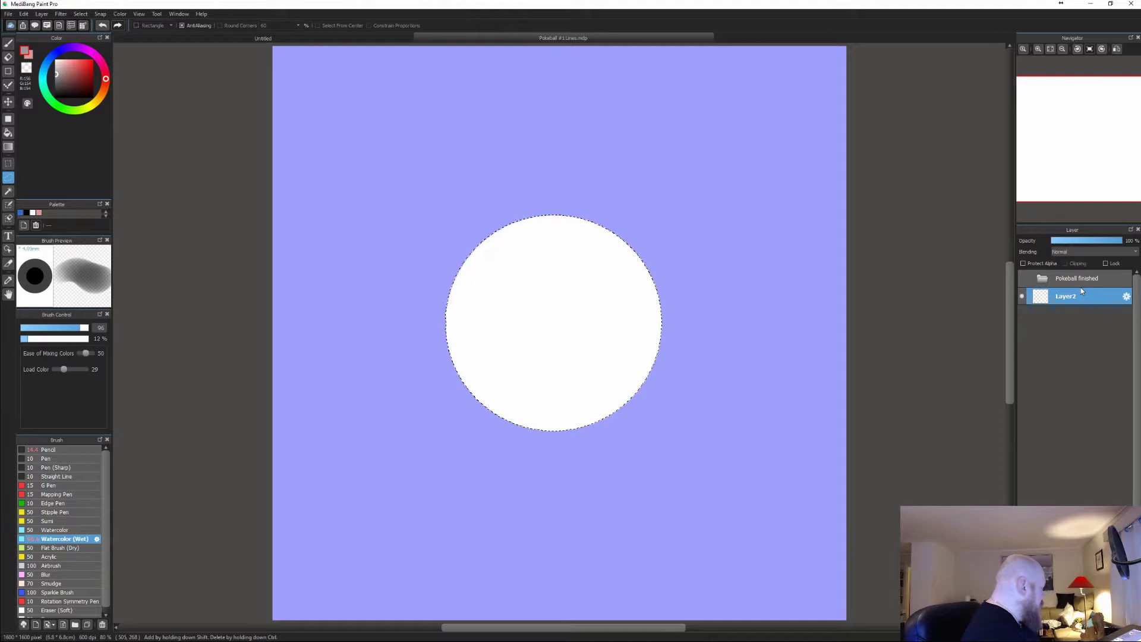
{"action": "key", "text": "ctrl+v"}
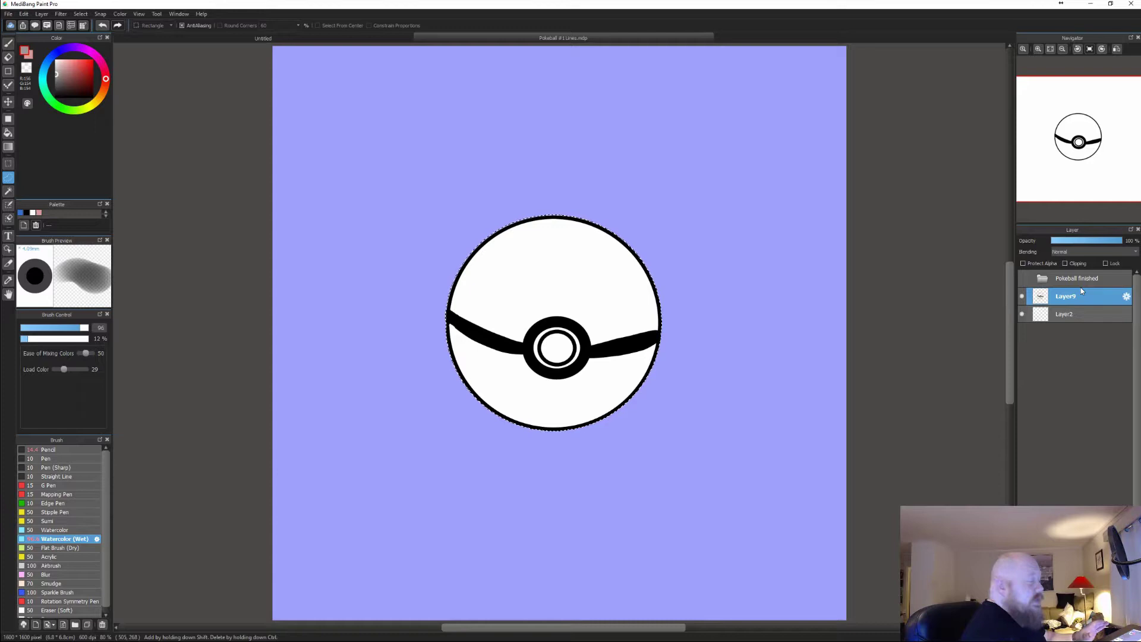
Step: Fill the selected ball pale pink on Layer2 and add an empty Layer10 above it
{"action": "left_click", "coordinate": [1071, 319]}
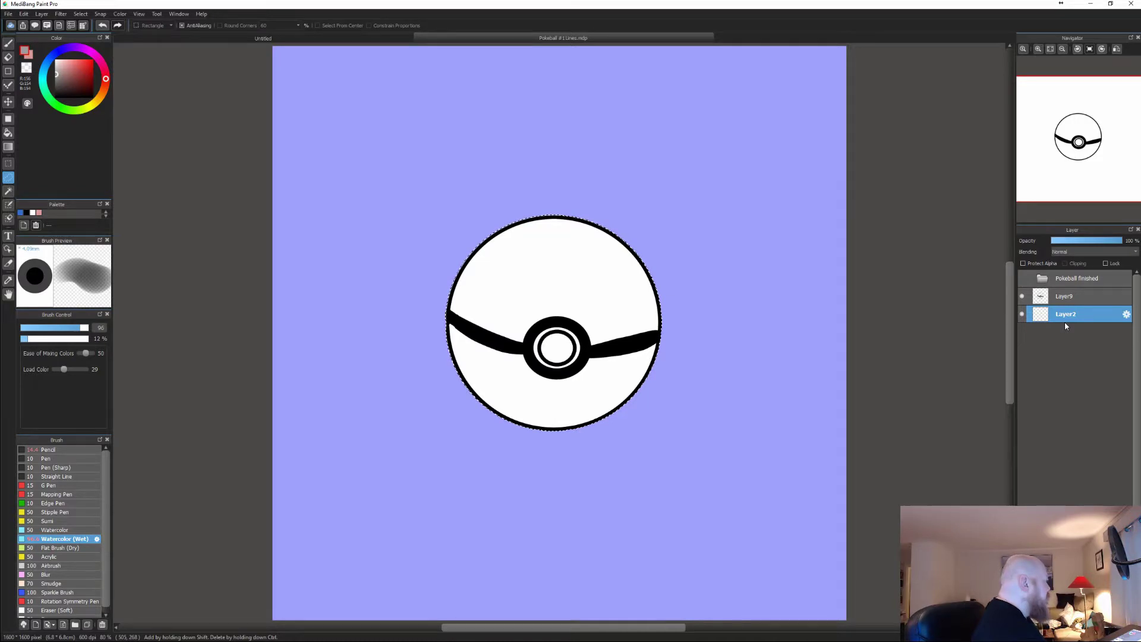
{"action": "left_click", "coordinate": [40, 212]}
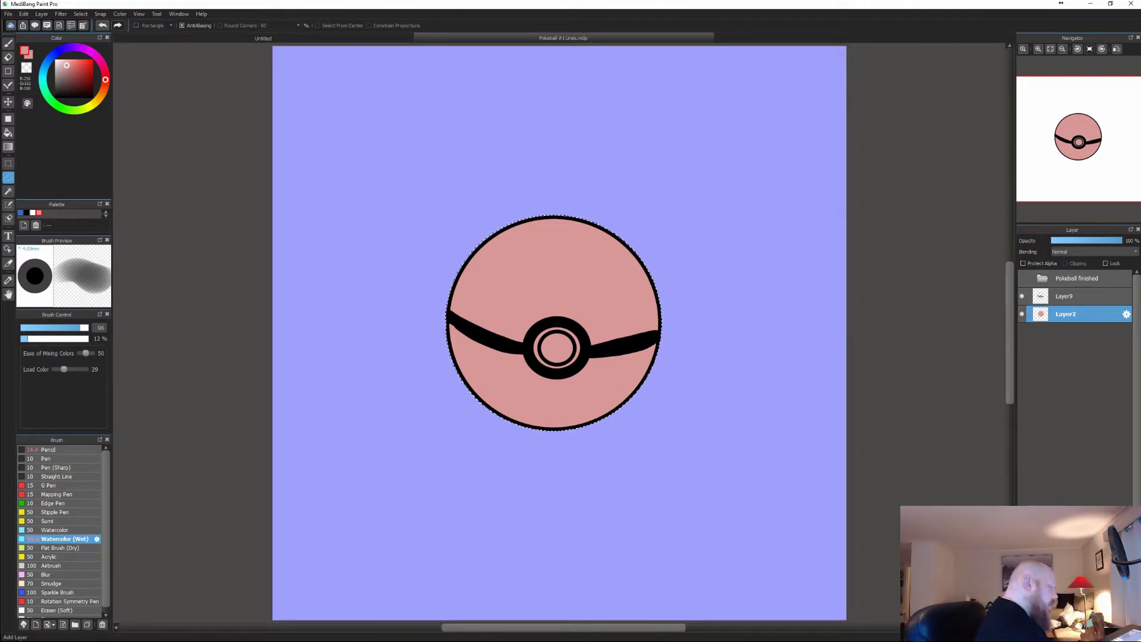
{"action": "key", "text": "ctrl+shift+n"}
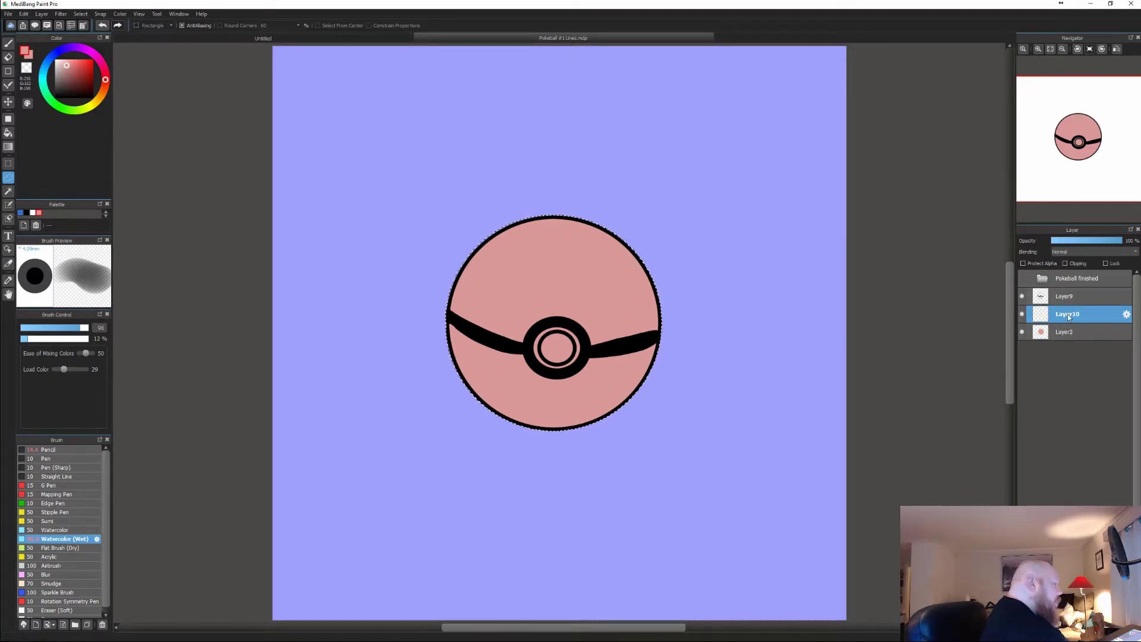
Step: Clip Layer10 to the pink layer, select and expand the ball's top half, and fill it bright red
{"action": "left_click", "coordinate": [1064, 263]}
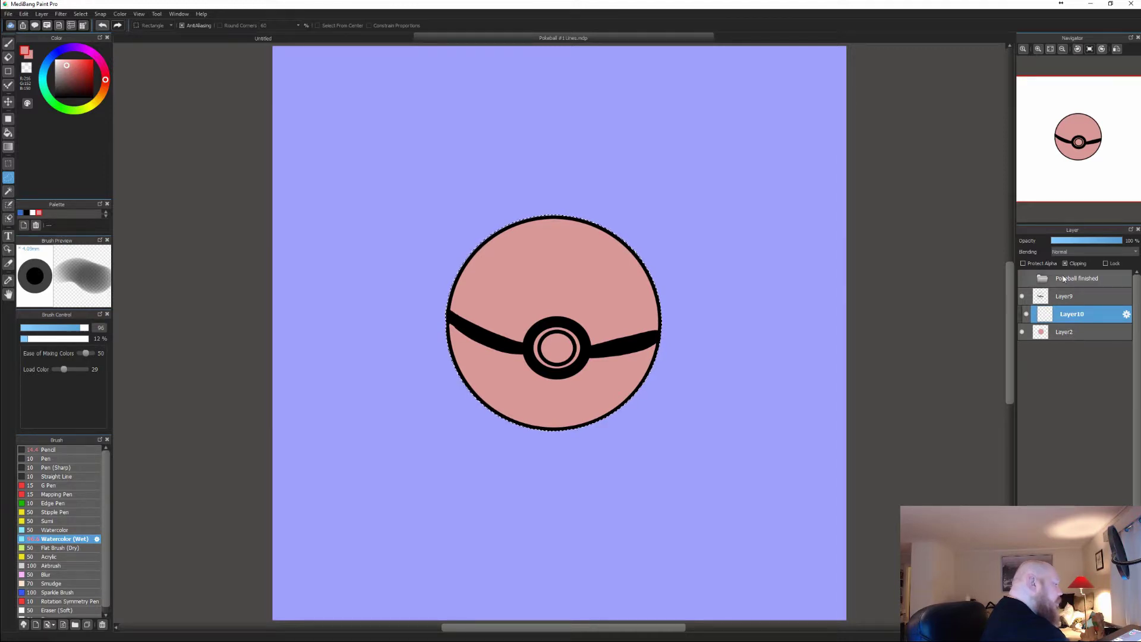
{"action": "key", "text": "ctrl+d"}
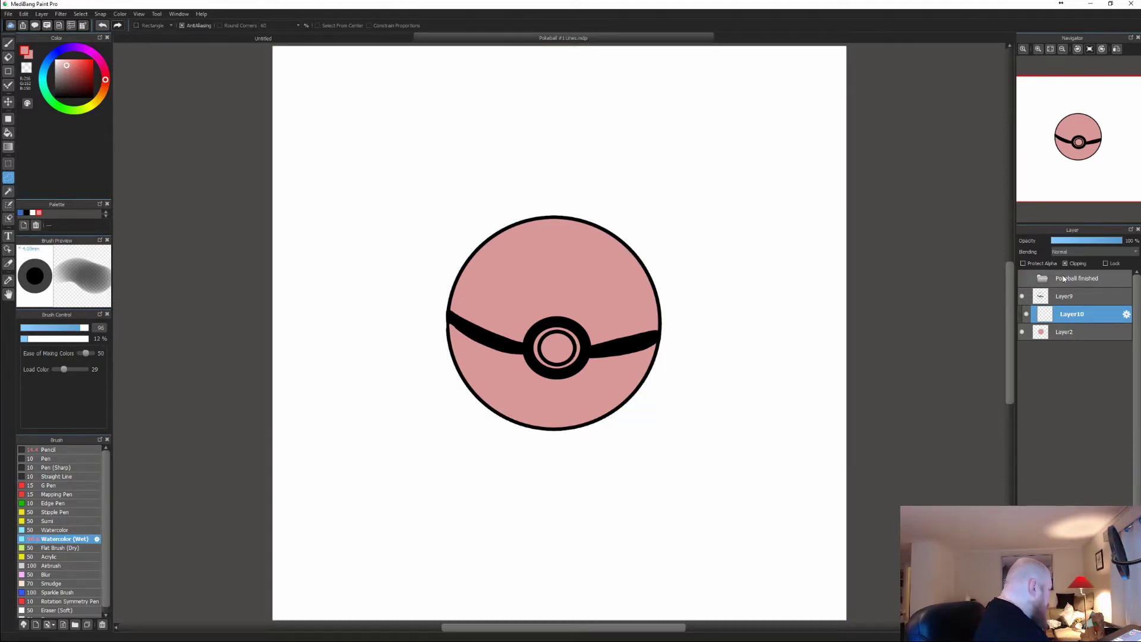
{"action": "key", "text": "w"}
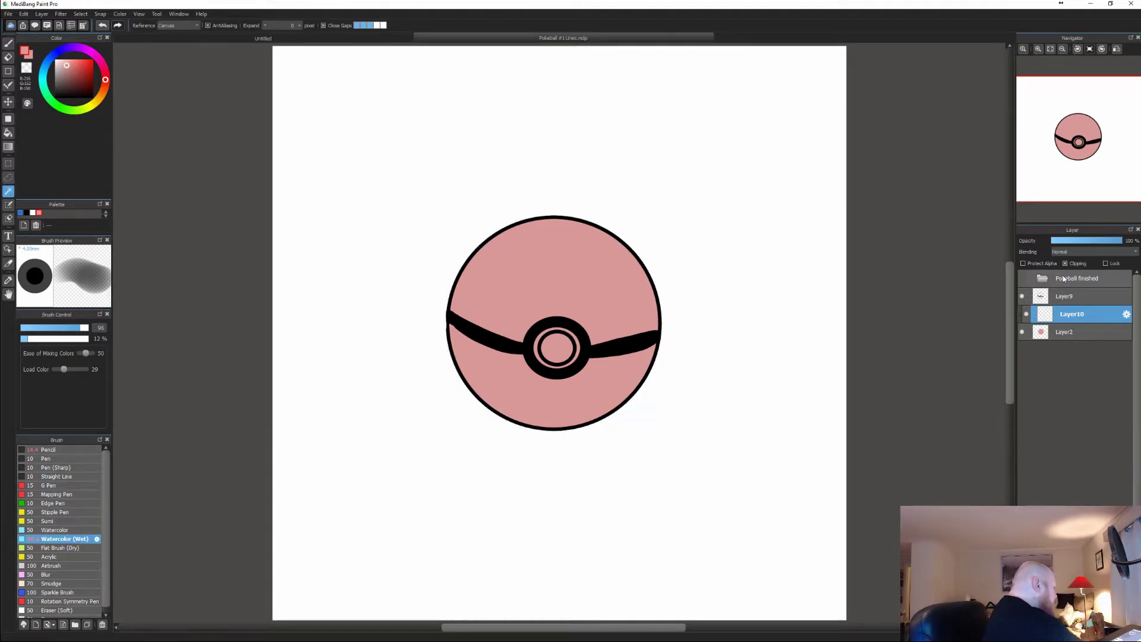
{"action": "left_click", "coordinate": [601, 290]}
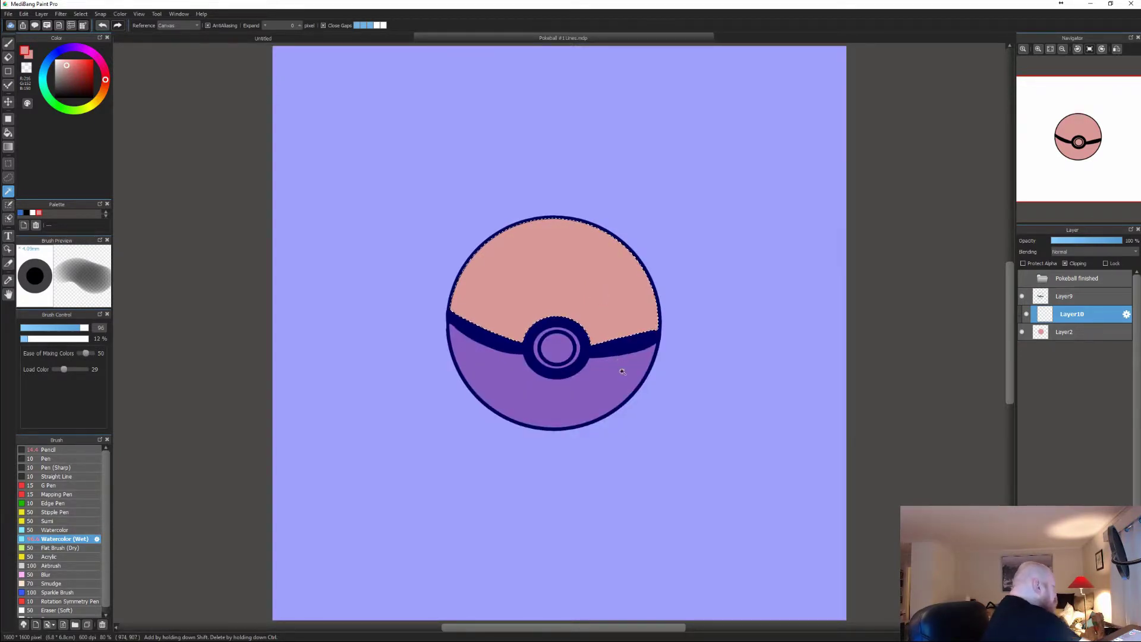
{"action": "left_click", "coordinate": [80, 14]}
{"action": "left_click", "coordinate": [96, 62]}
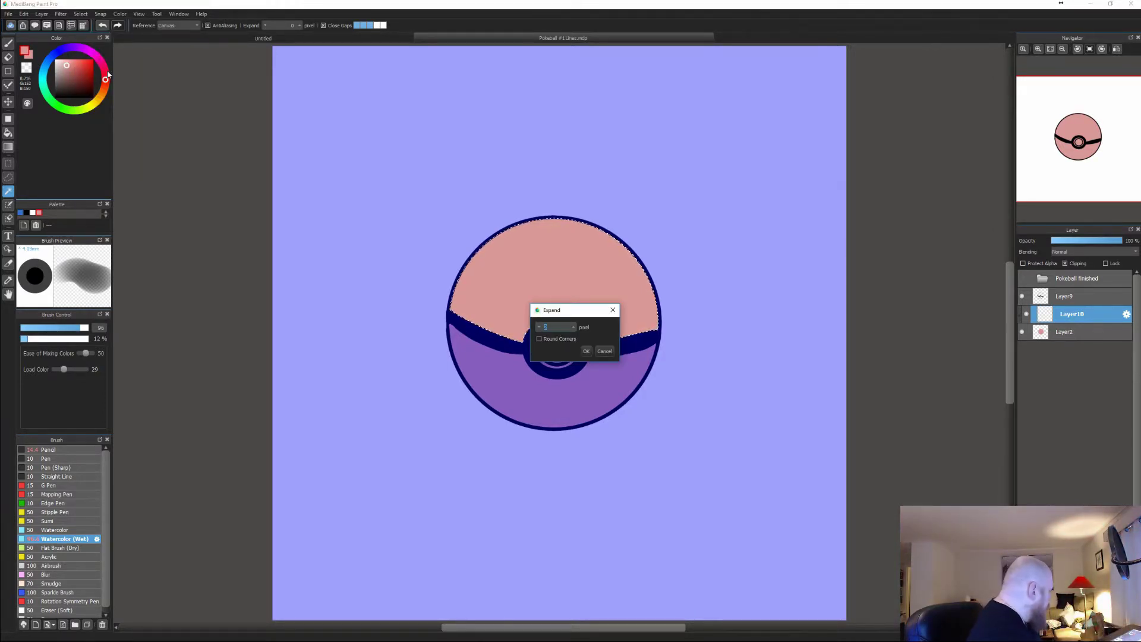
{"action": "key", "text": "Return"}
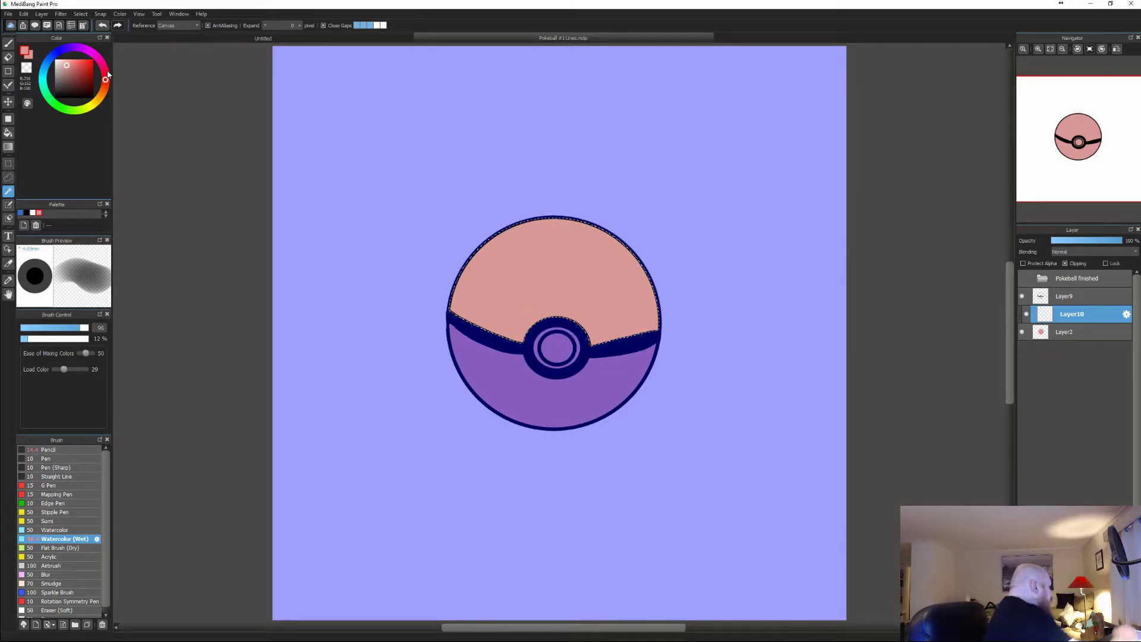
{"action": "left_click", "coordinate": [92, 62]}
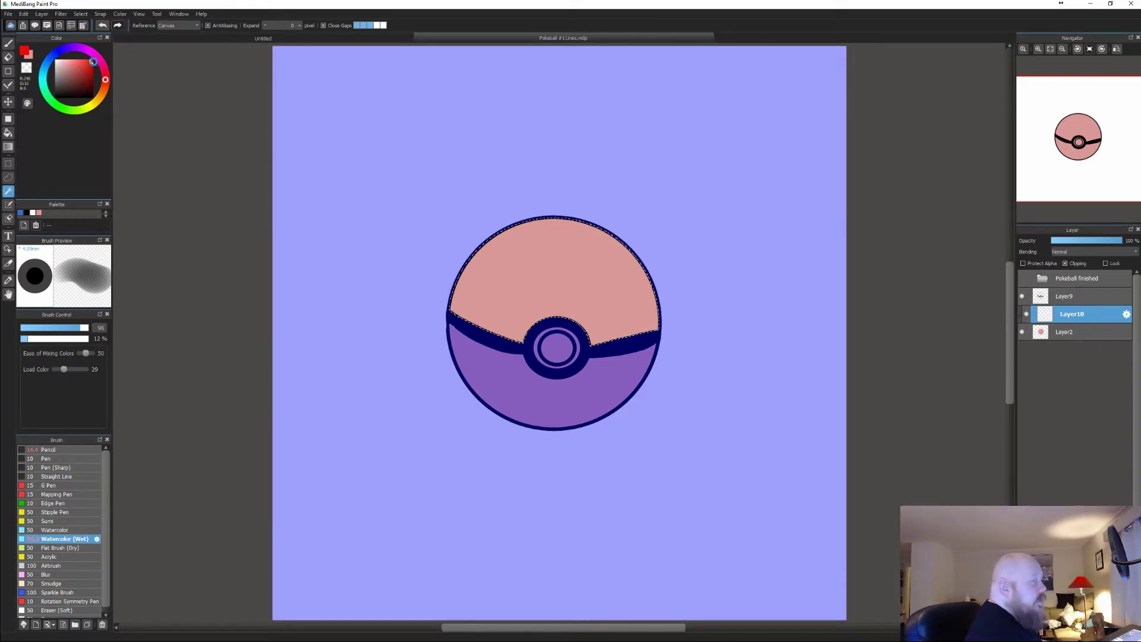
{"action": "key", "text": "ctrl+u"}
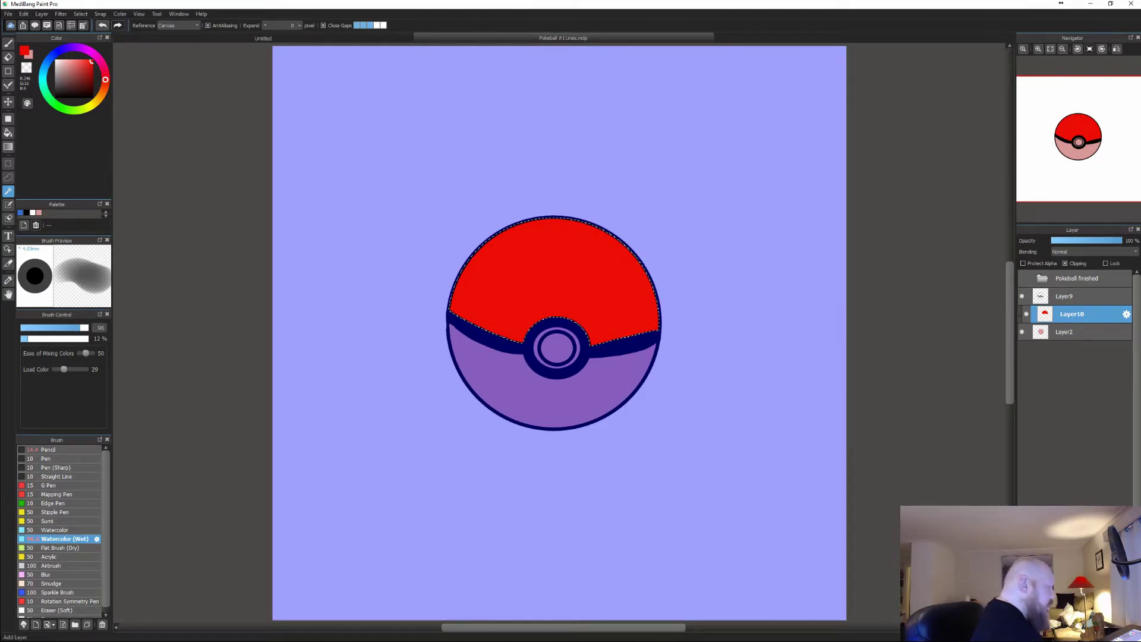
Step: On a new clipped Layer11, select and slightly expand the lower half, fill it white, then deselect
{"action": "left_click", "coordinate": [1023, 624]}
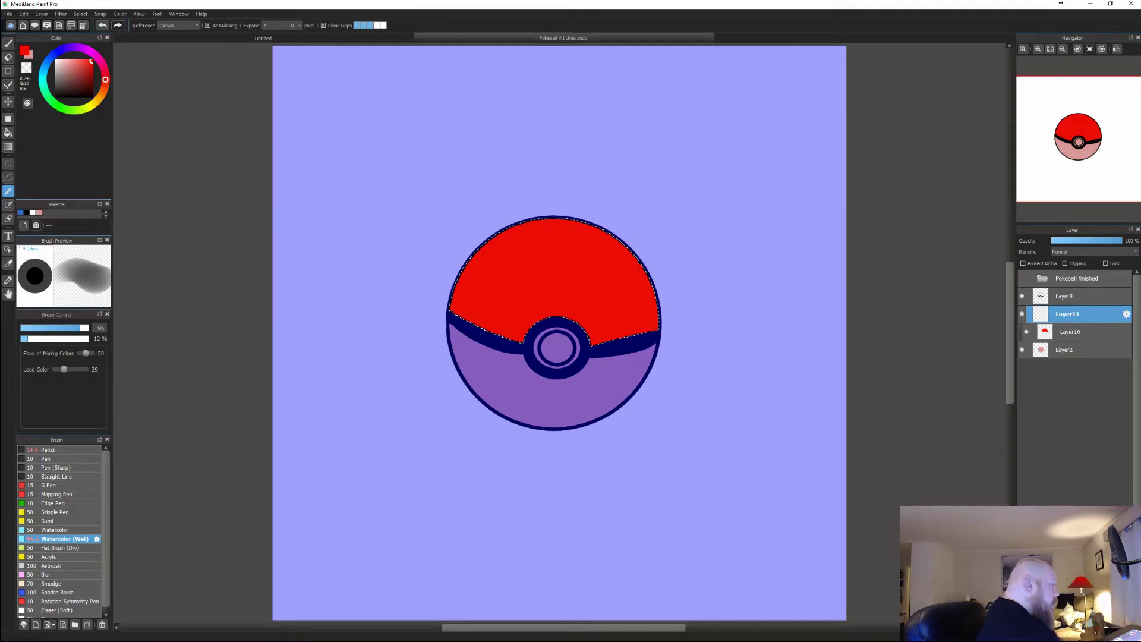
{"action": "left_click", "coordinate": [1067, 265]}
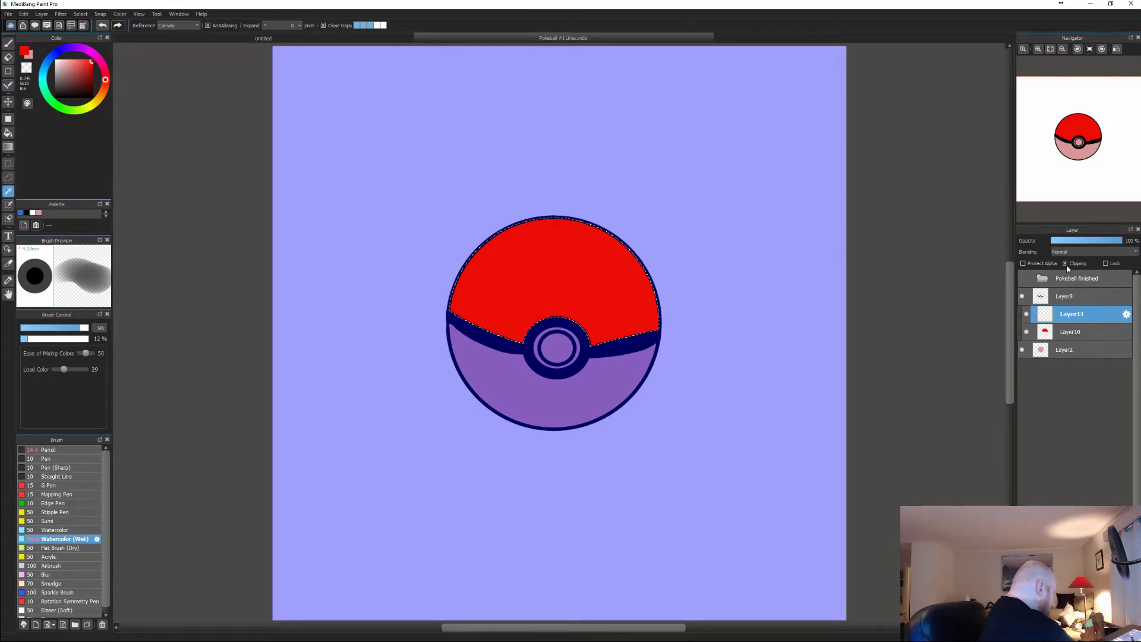
{"action": "key", "text": "ctrl+d"}
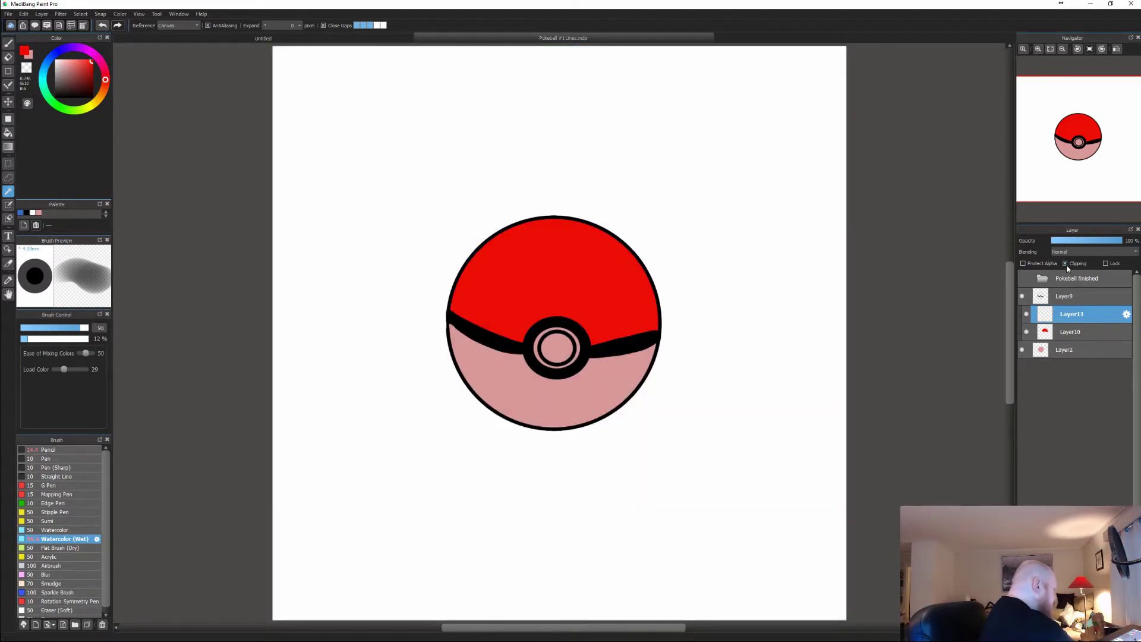
{"action": "left_click", "coordinate": [564, 395]}
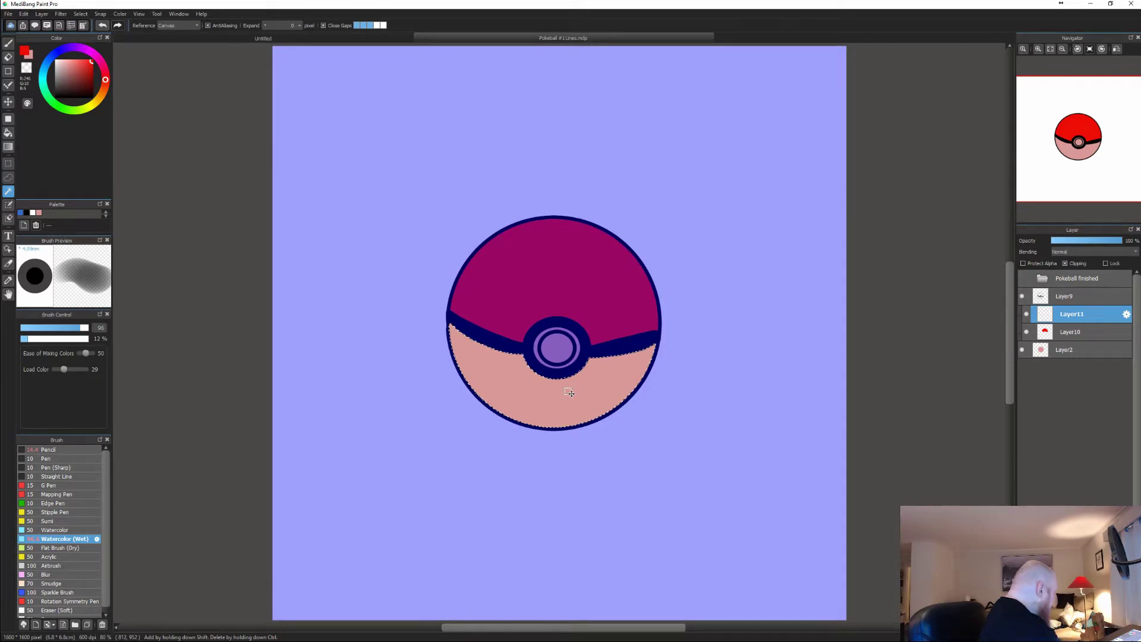
{"action": "key", "text": "ctrl+e"}
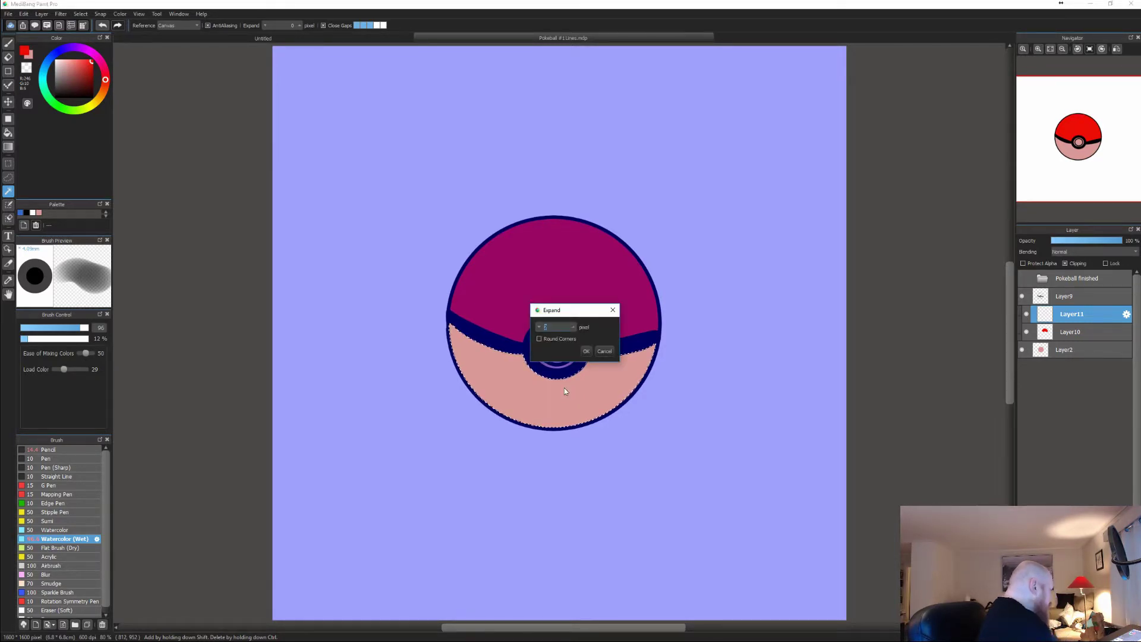
{"action": "key", "text": "Return"}
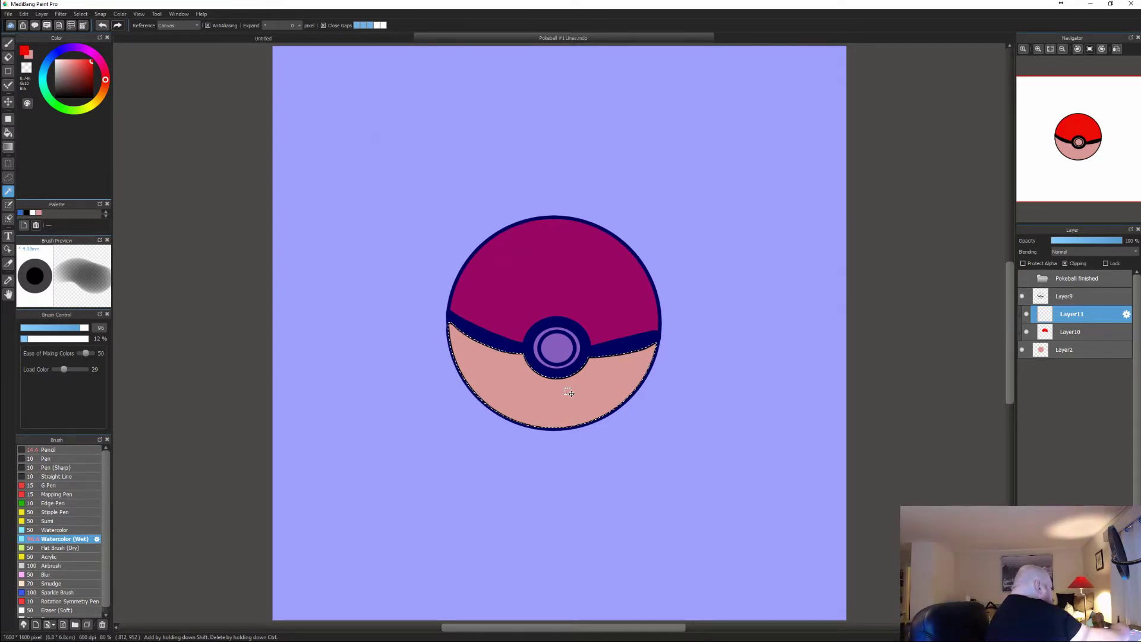
{"action": "left_click", "coordinate": [33, 212]}
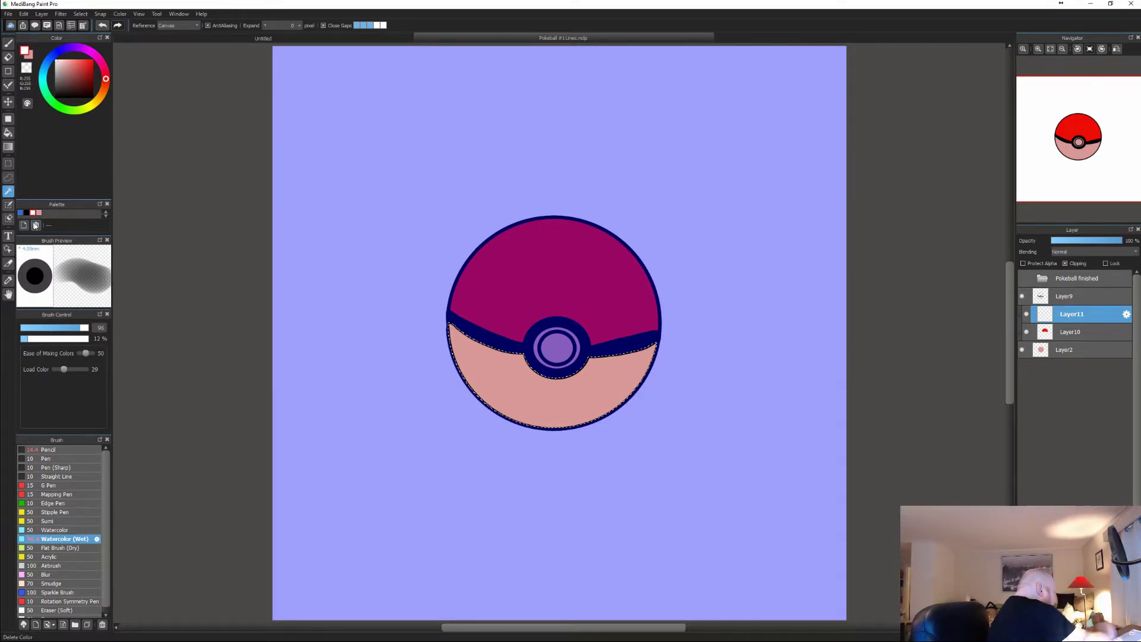
{"action": "key", "text": "ctrl+u"}
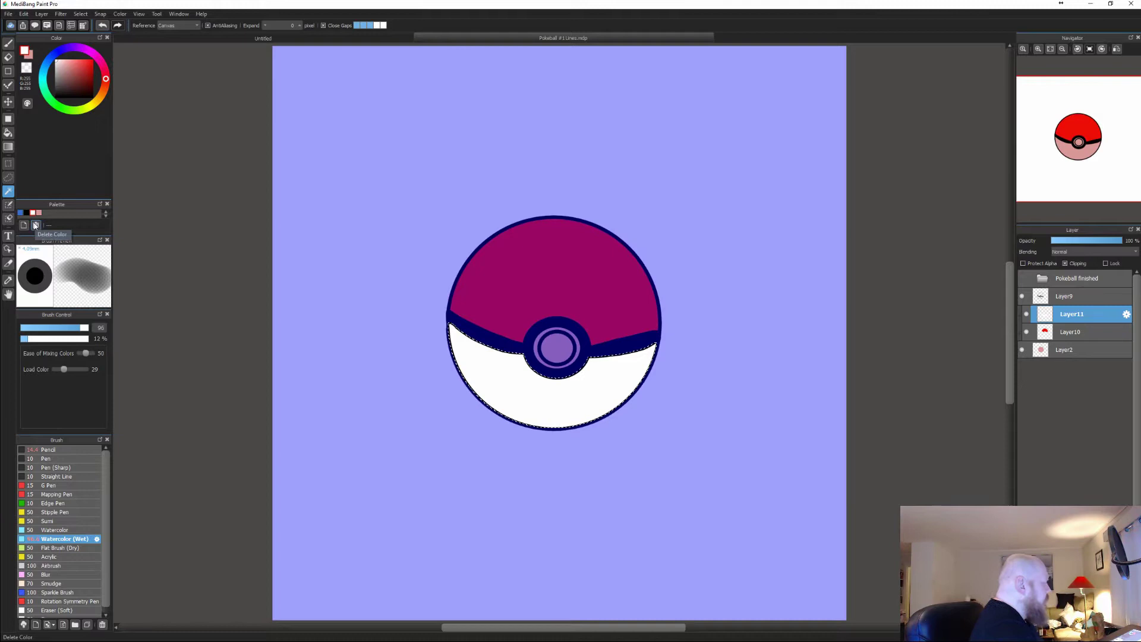
{"action": "key", "text": "ctrl+d"}
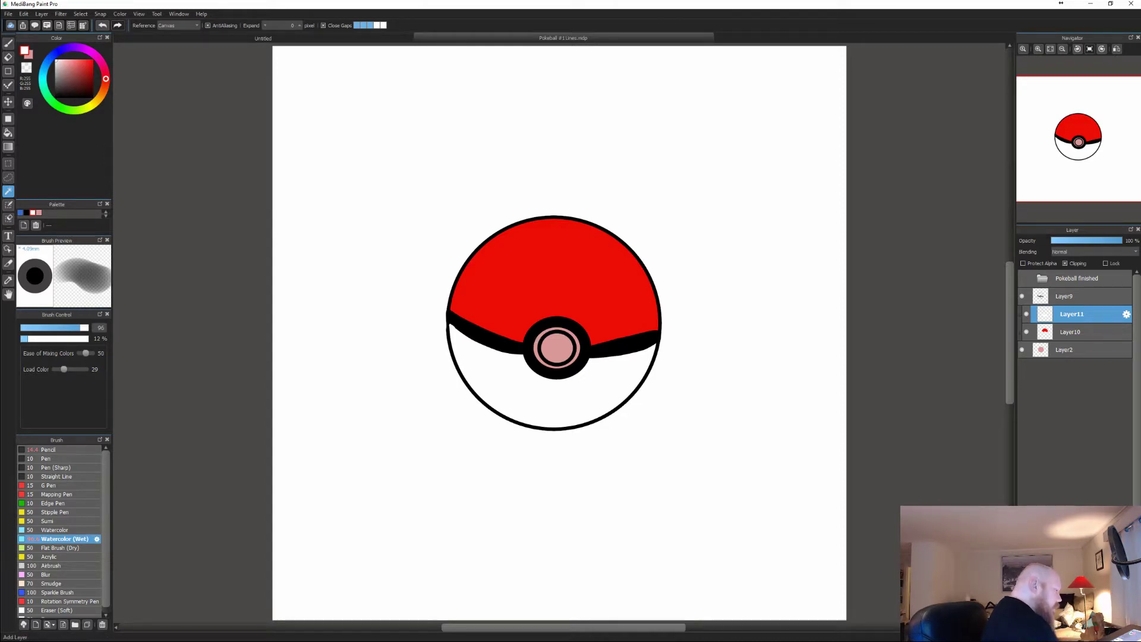
Step: Add Layer12 clipped to Layer11 and magic-wand the centre button's inner circle
{"action": "left_click", "coordinate": [1023, 624]}
{"action": "left_click", "coordinate": [1065, 263]}
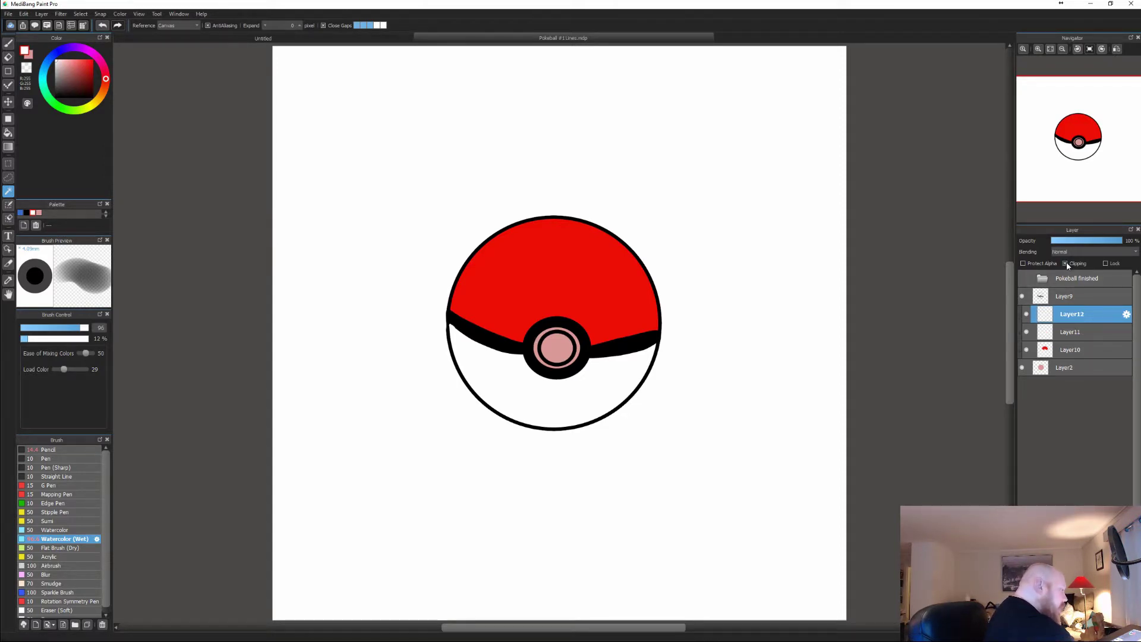
{"action": "left_click", "coordinate": [535, 354]}
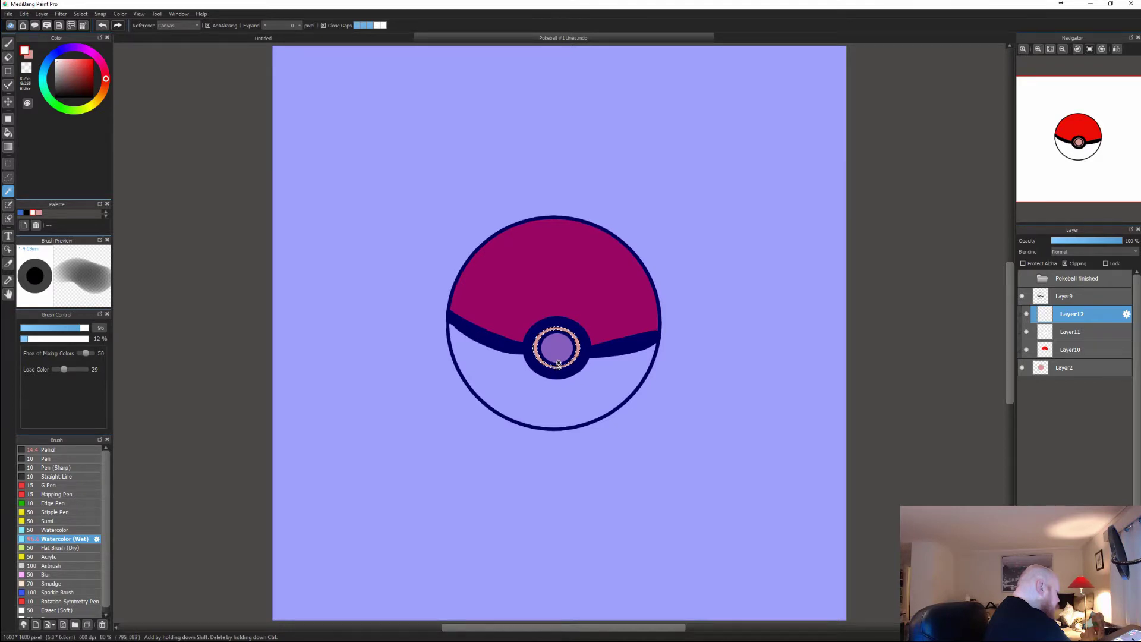
{"action": "left_click", "coordinate": [554, 365]}
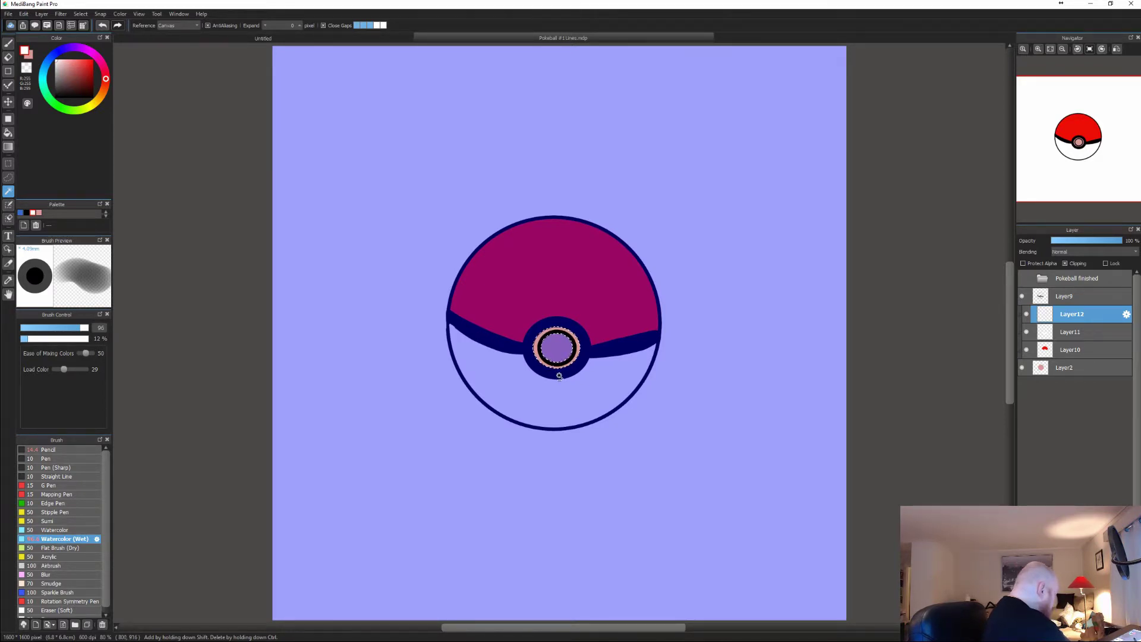
{"action": "key", "text": "ctrl+d"}
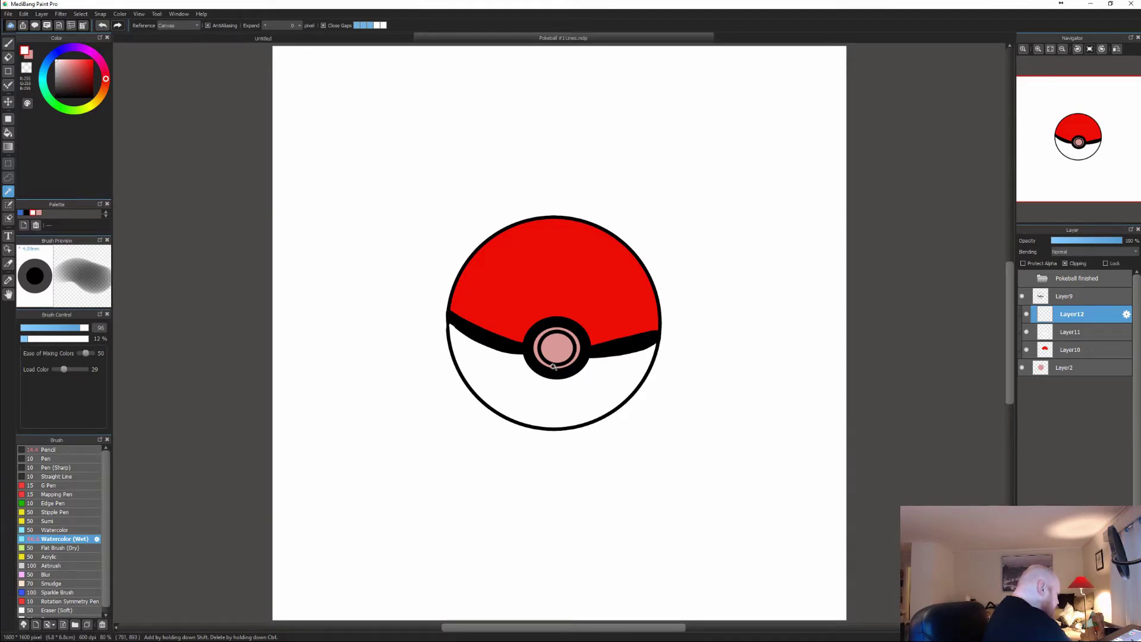
{"action": "left_click", "coordinate": [553, 365]}
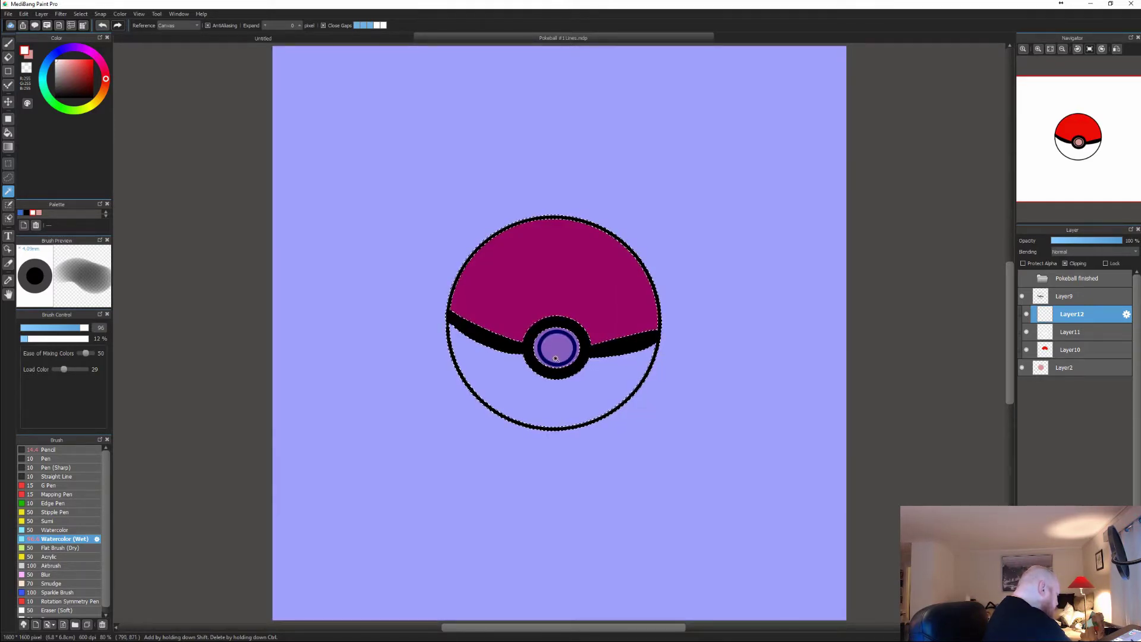
{"action": "key", "text": "ctrl+d"}
{"action": "left_click", "coordinate": [553, 365]}
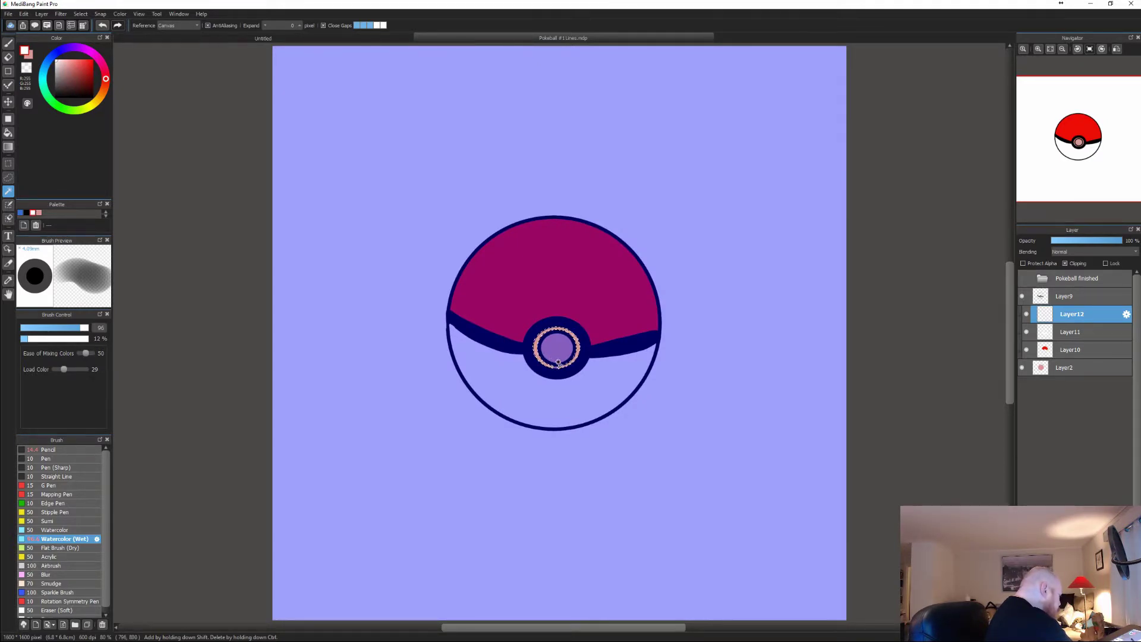
Step: Pick a light grey in the Color panel and reselect the button's inner circle
{"action": "left_click", "coordinate": [56, 84]}
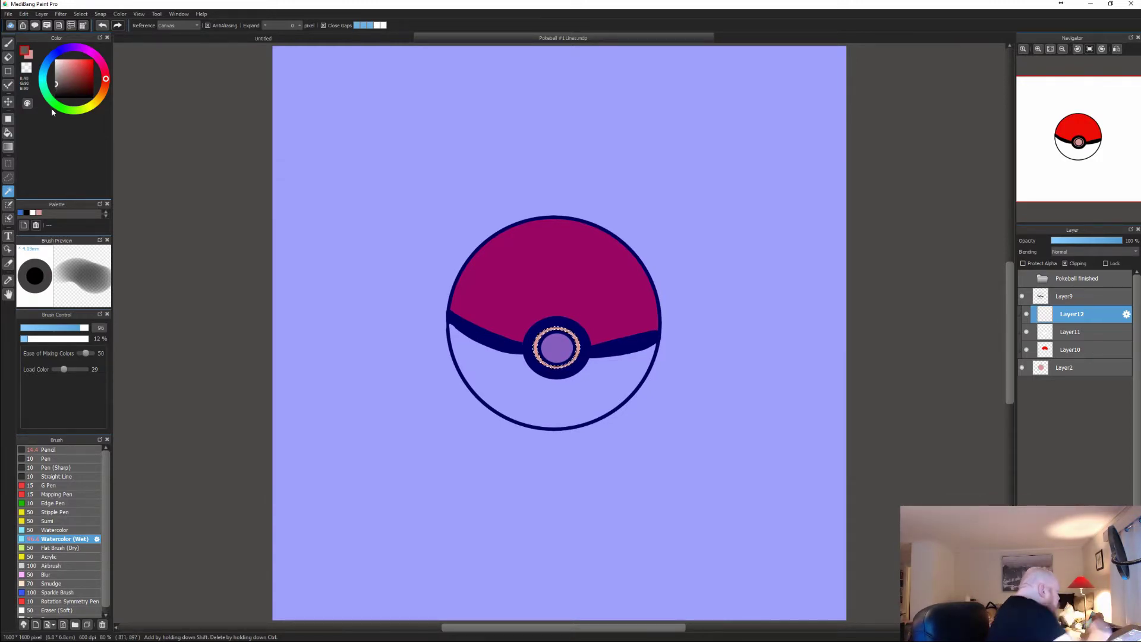
{"action": "left_click", "coordinate": [56, 75]}
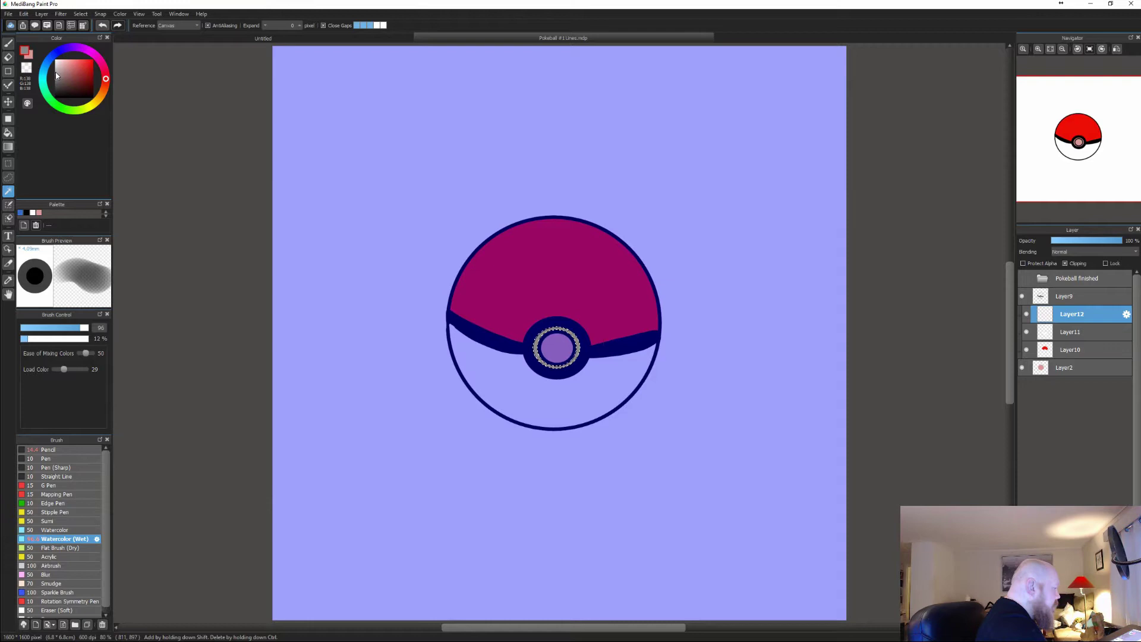
{"action": "left_click", "coordinate": [556, 347]}
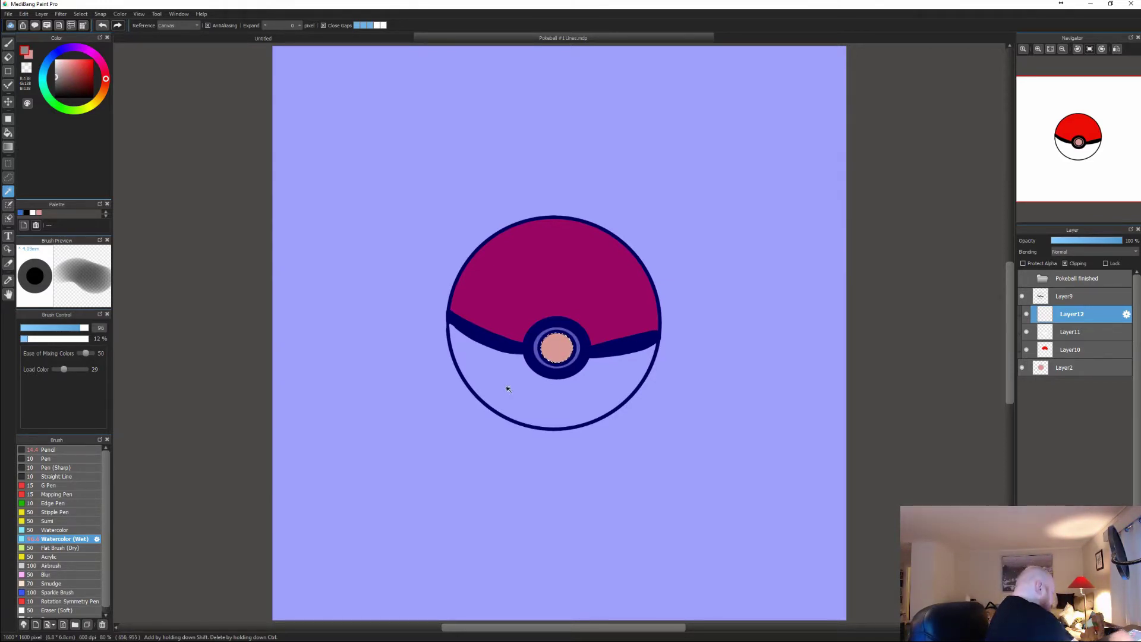
Step: Dismiss the Expand setting, fill the button's inner circle light grey (210,210,210), and deselect
{"action": "key", "text": "ctrl+alt+e"}
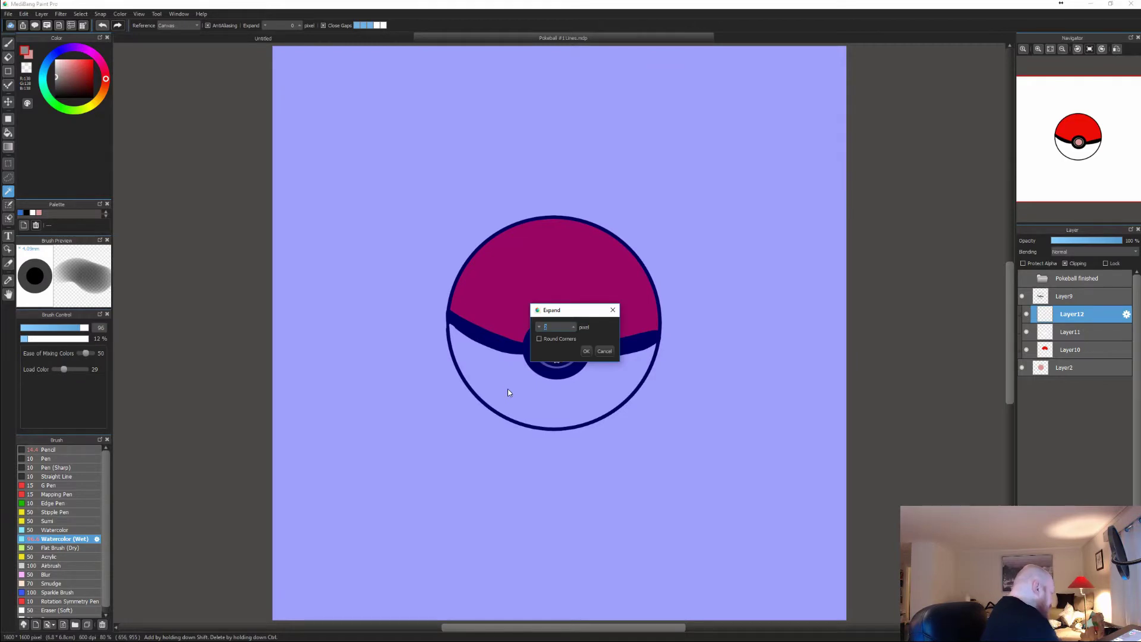
{"action": "key", "text": "Return"}
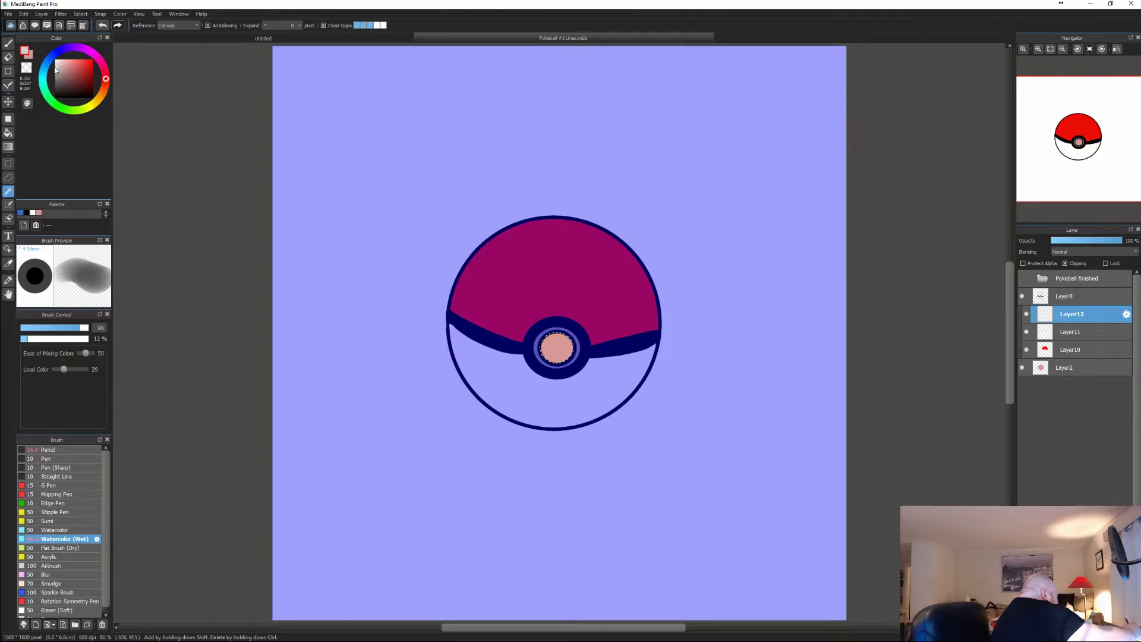
{"action": "left_click", "coordinate": [54, 80]}
{"action": "key", "text": "ctrl+u"}
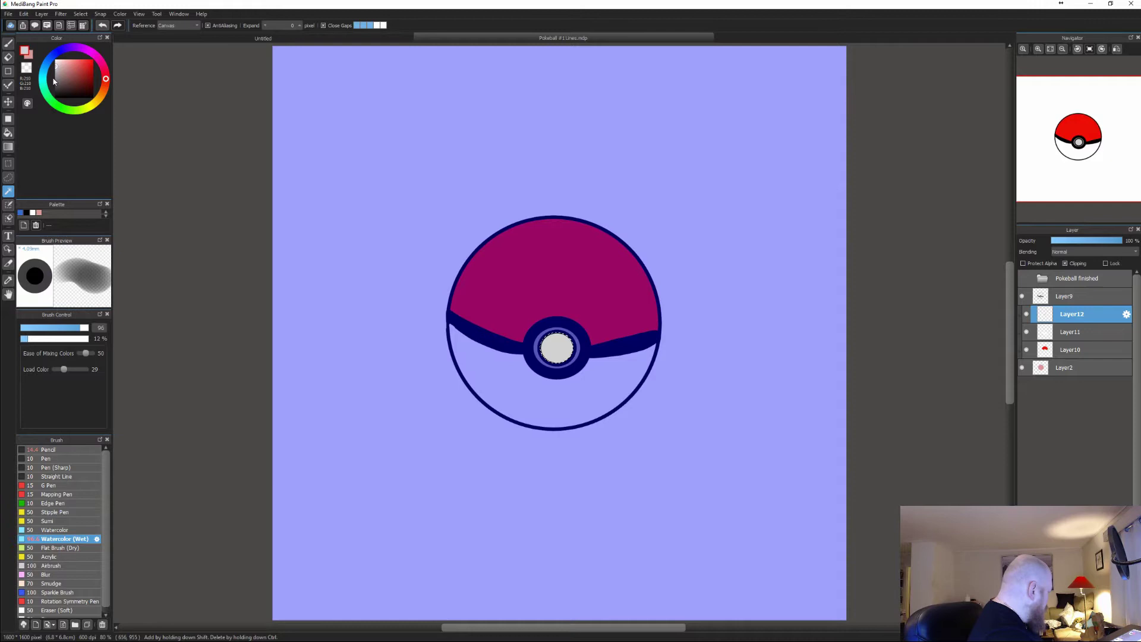
{"action": "key", "text": "ctrl+d"}
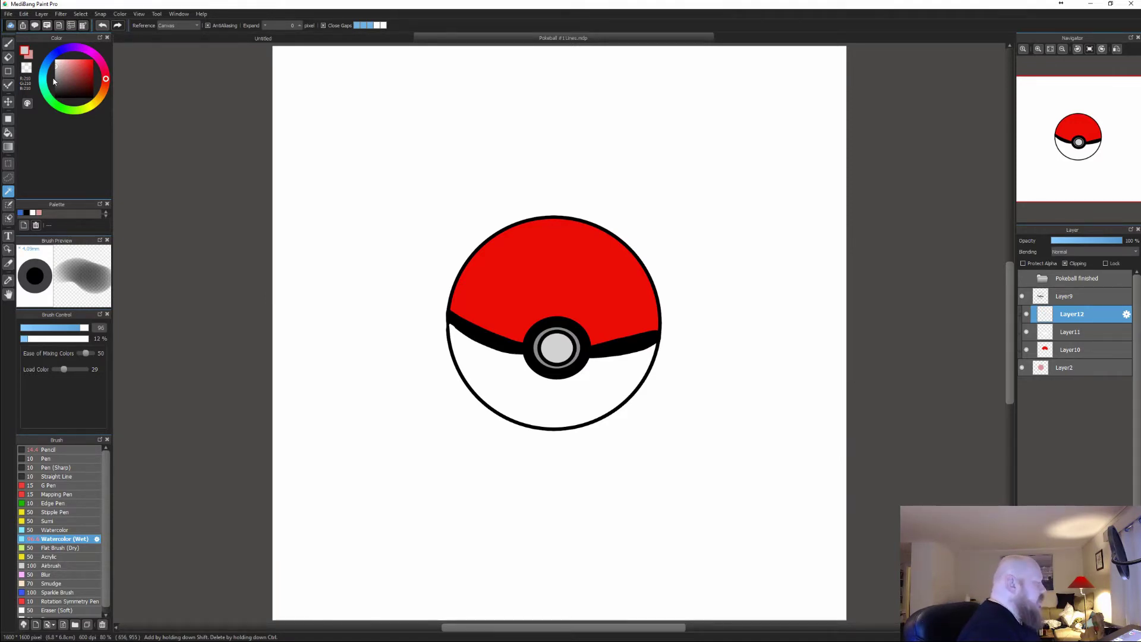
Step: On Layer10, sample the top half's red, choose a darker red, and select the red top half
{"action": "left_click", "coordinate": [1069, 353]}
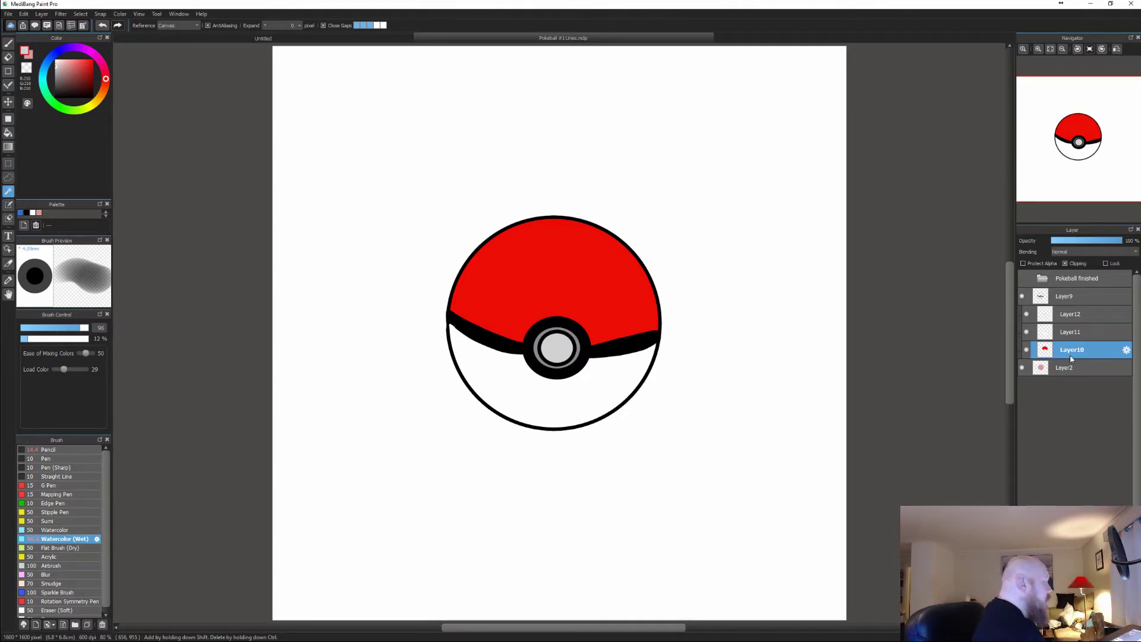
{"action": "left_click", "coordinate": [592, 292]}
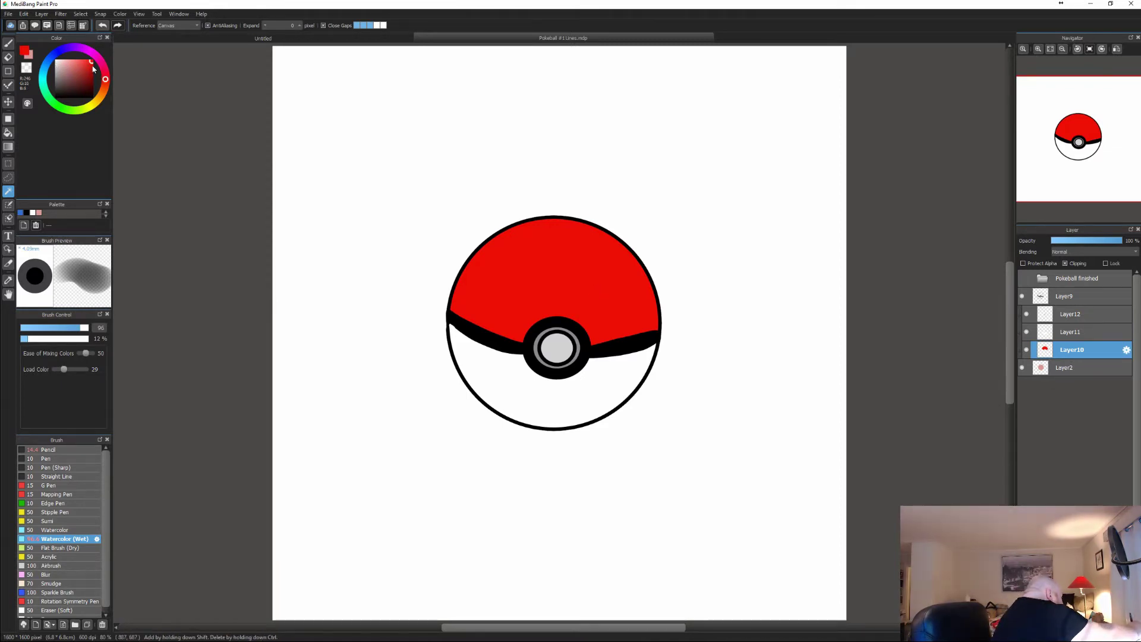
{"action": "left_click", "coordinate": [92, 70]}
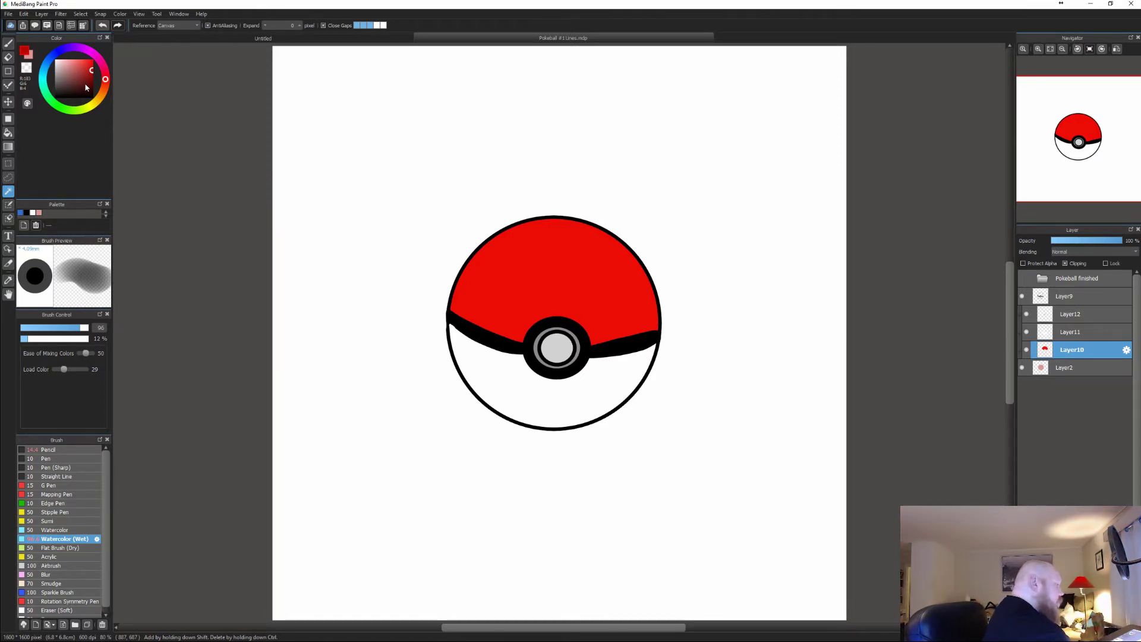
{"action": "left_click", "coordinate": [1077, 352], "text": "ctrl"}
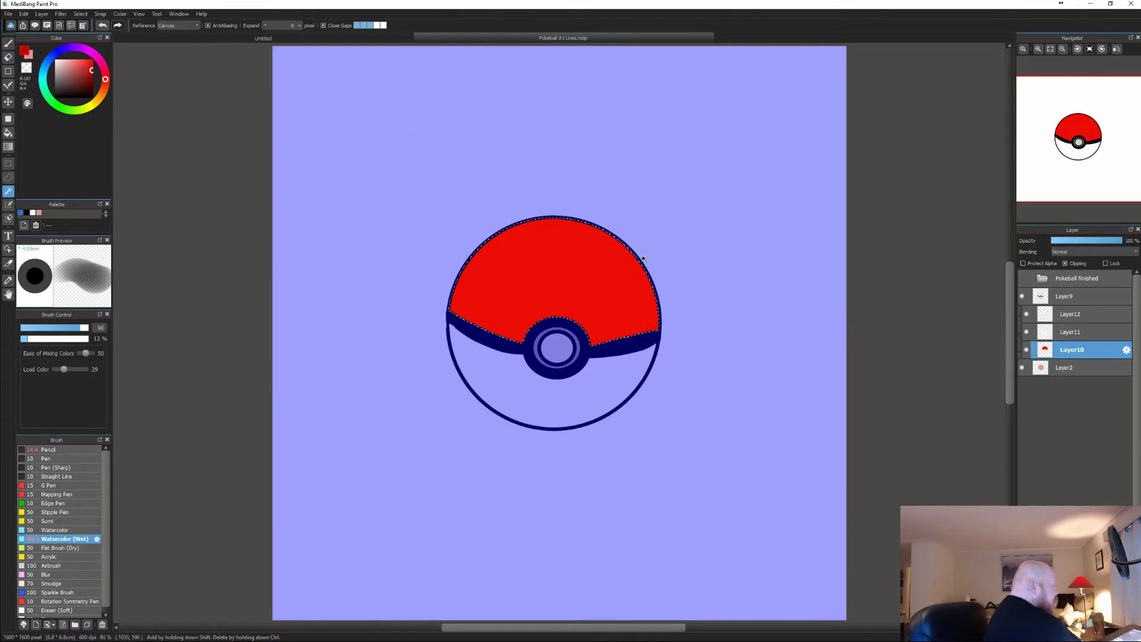
Step: Brush darker red Watercolor (Wet) strokes along the red top's right edge, then deselect
{"action": "key", "text": "b"}
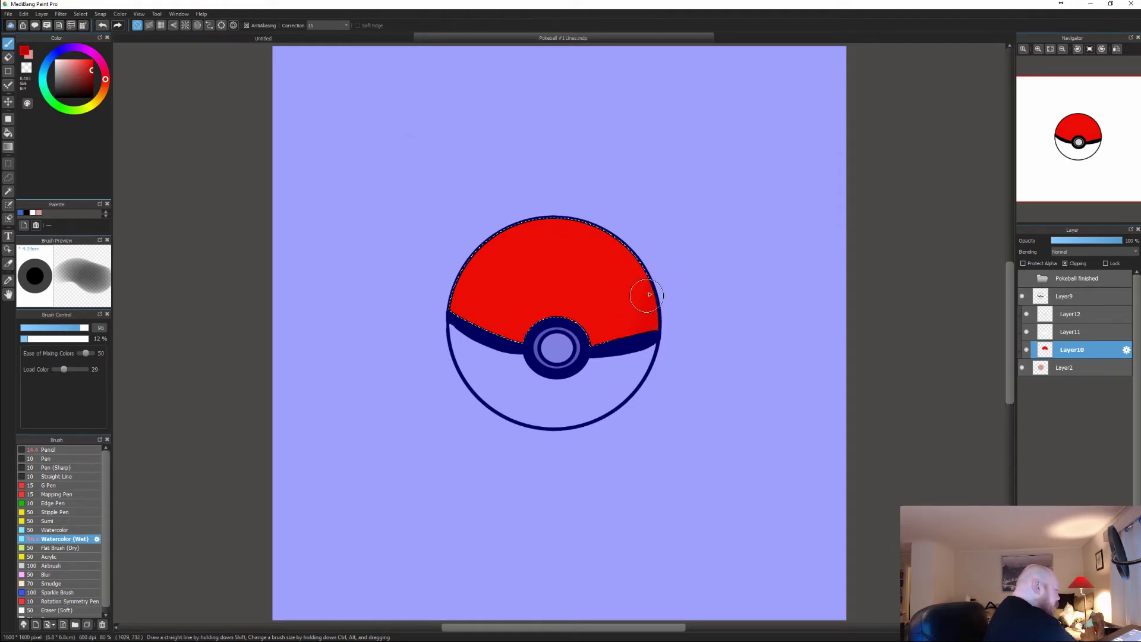
{"action": "left_click_drag", "start_coordinate": [635, 317], "coordinate": [641, 258]}
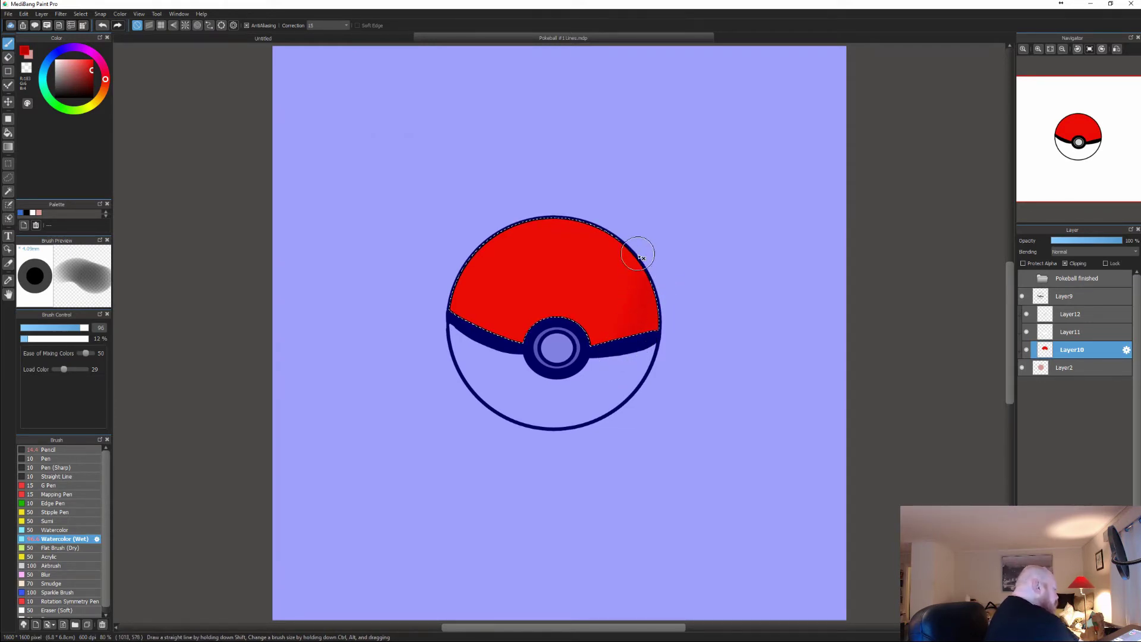
{"action": "left_click_drag", "start_coordinate": [616, 330], "coordinate": [624, 297]}
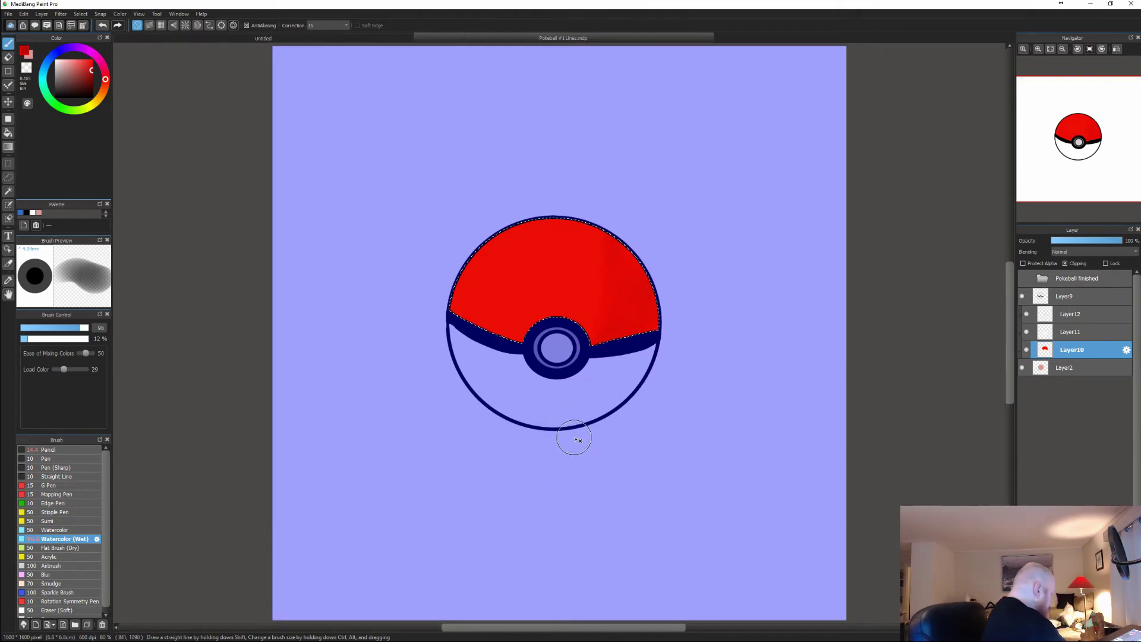
{"action": "key", "text": "ctrl+d"}
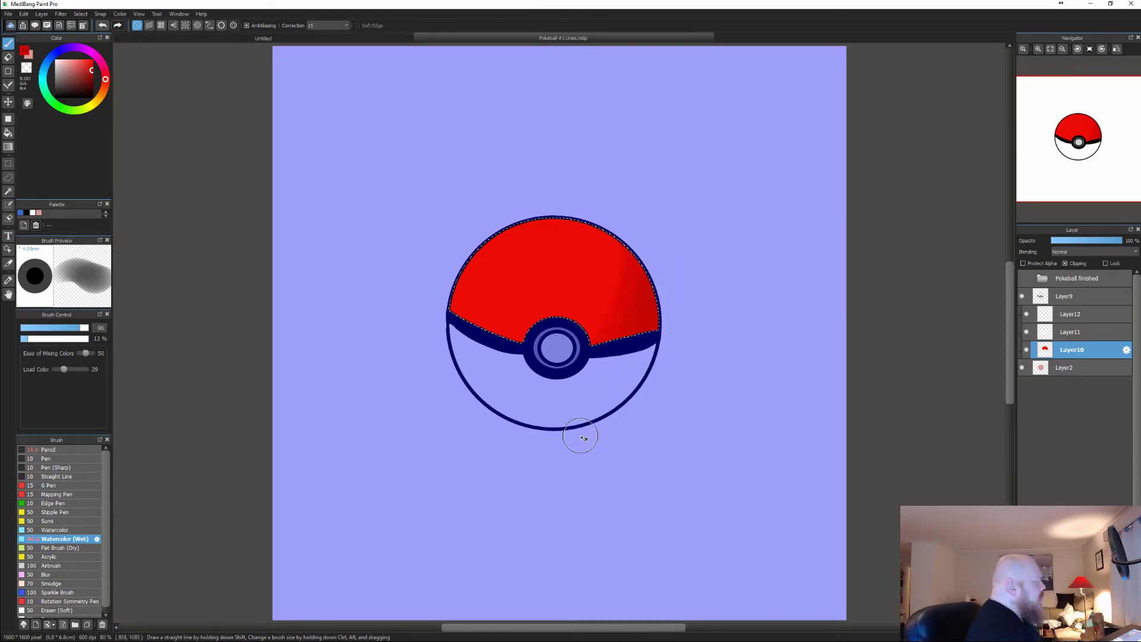
{"action": "key", "text": "ctrl+d"}
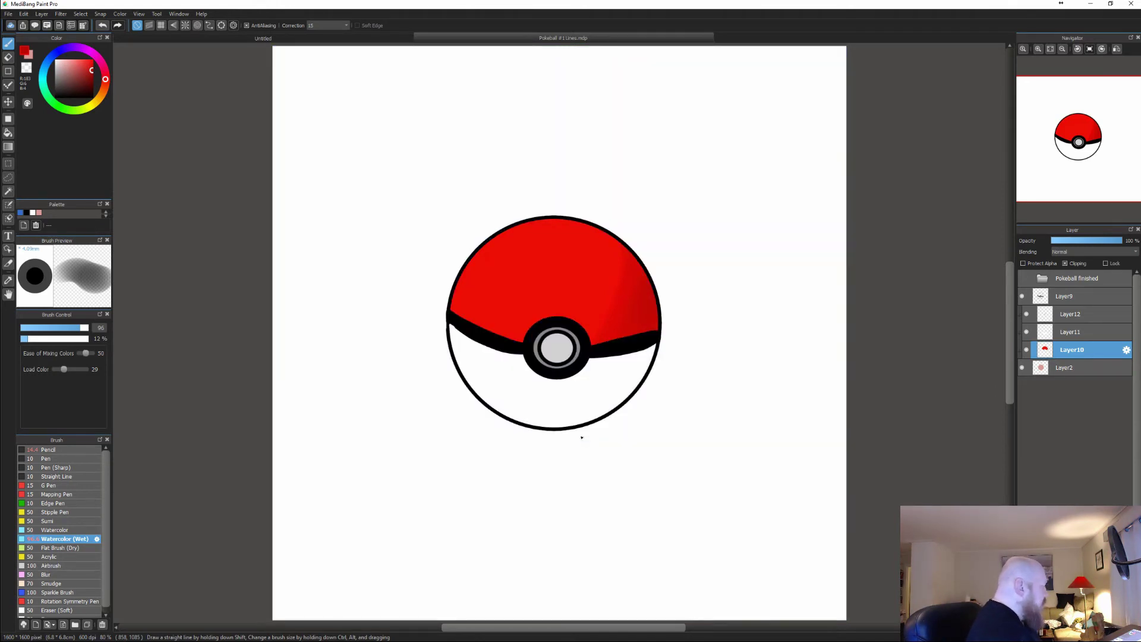